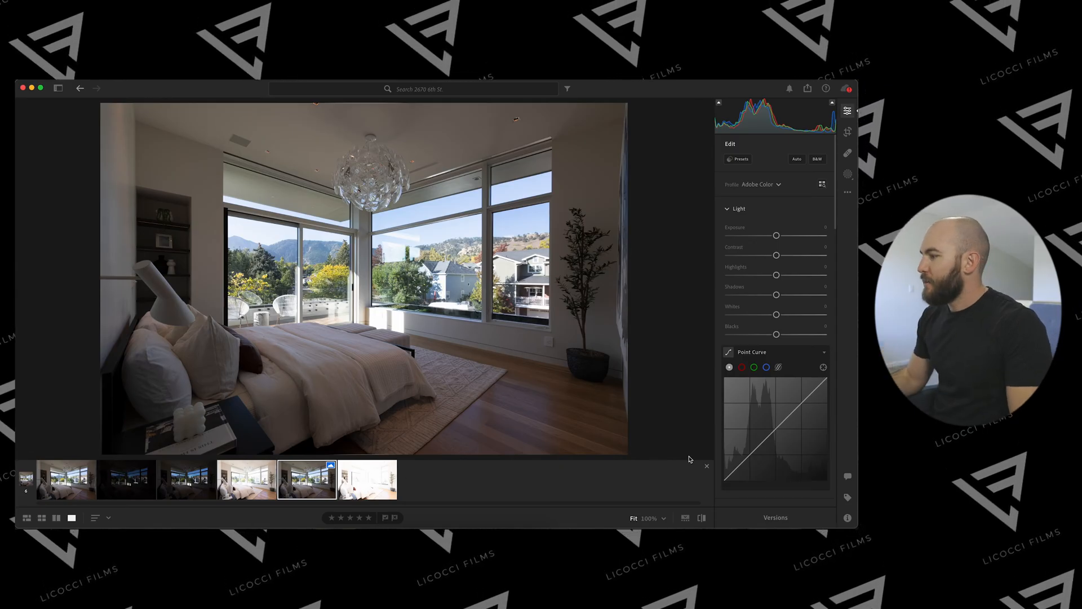
Collapse the photo stack, apply automatic adjustments to the bedroom photo and hide the filmstrip
{"action": "left_click", "coordinate": [708, 466]}
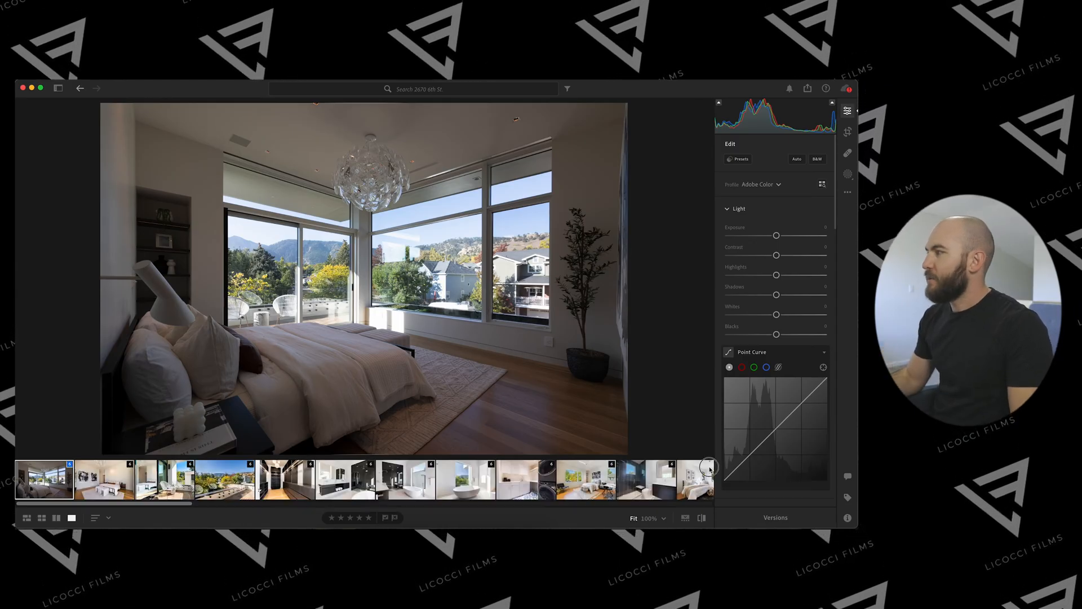
{"action": "left_click", "coordinate": [796, 159]}
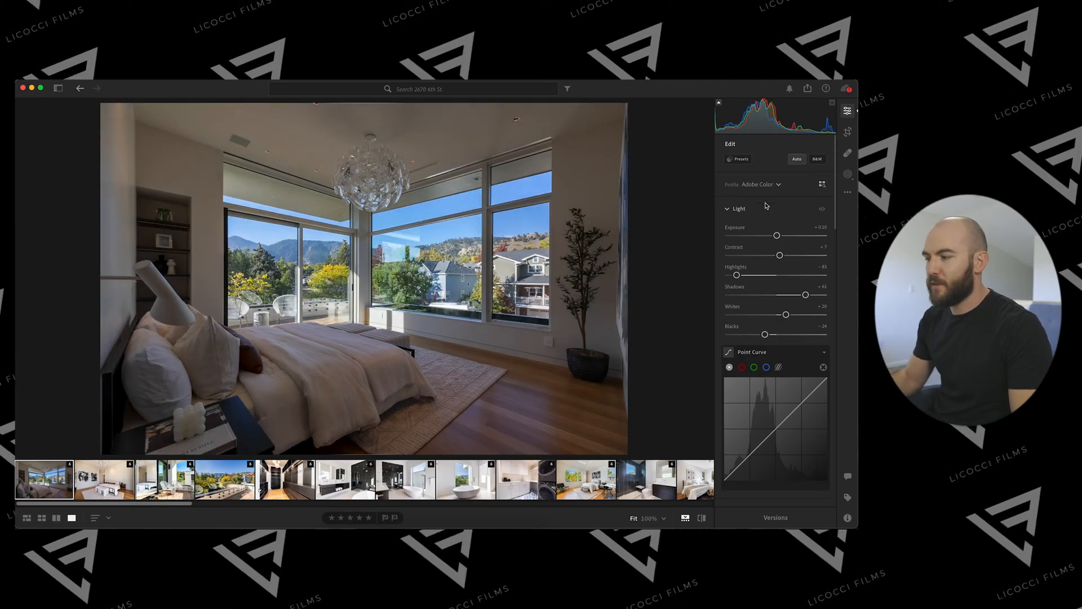
{"action": "left_click", "coordinate": [686, 517]}
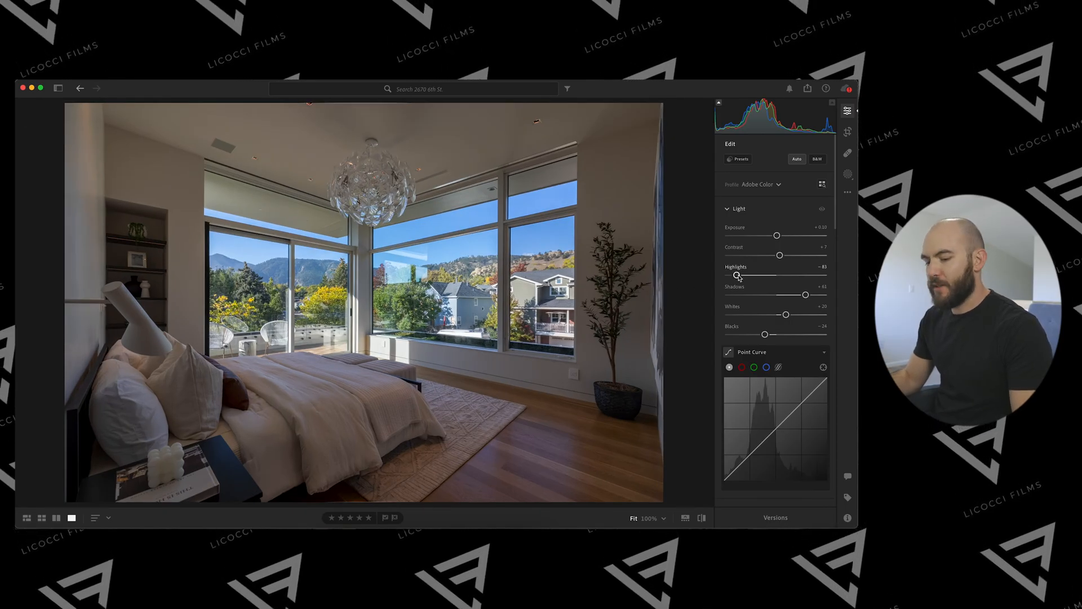
Automatically straighten the bedroom photo with the Crop tool and return to editing
{"action": "key", "text": "c"}
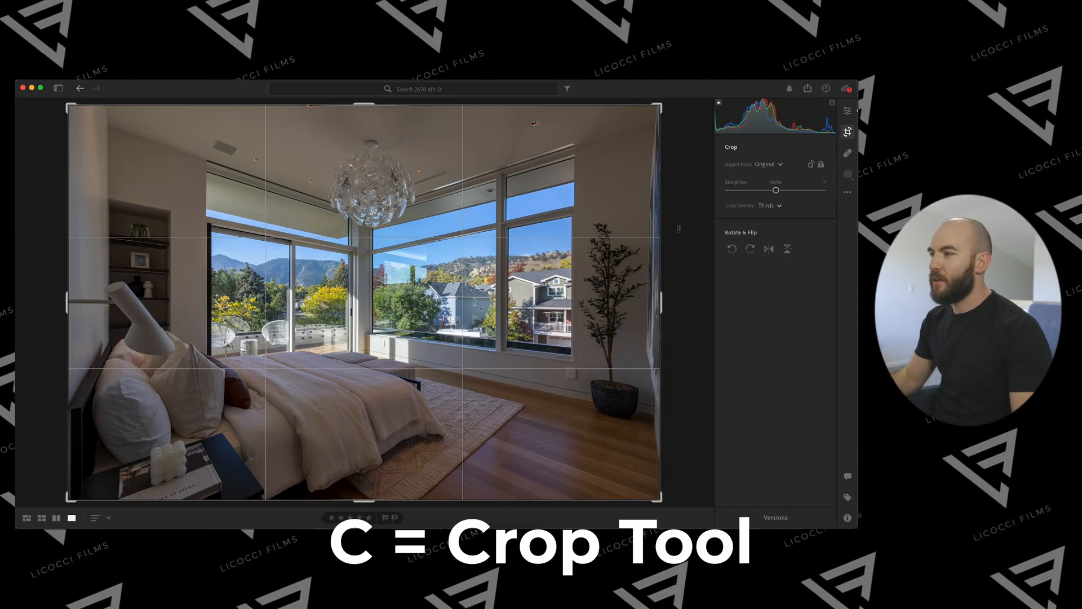
{"action": "left_click", "coordinate": [776, 186]}
{"action": "key", "text": "e"}
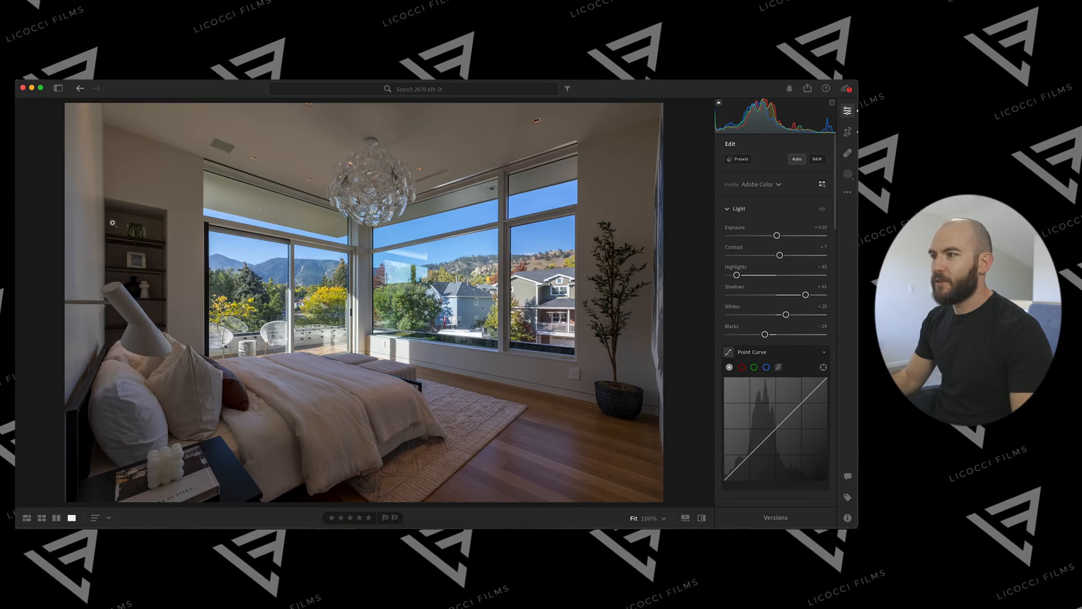
Apply a slight positive Vertical perspective correction so the room's upright lines stand straight, and check and confirm the crop
{"action": "scroll", "coordinate": [805, 314], "scroll_direction": "down", "scroll_amount": 15}
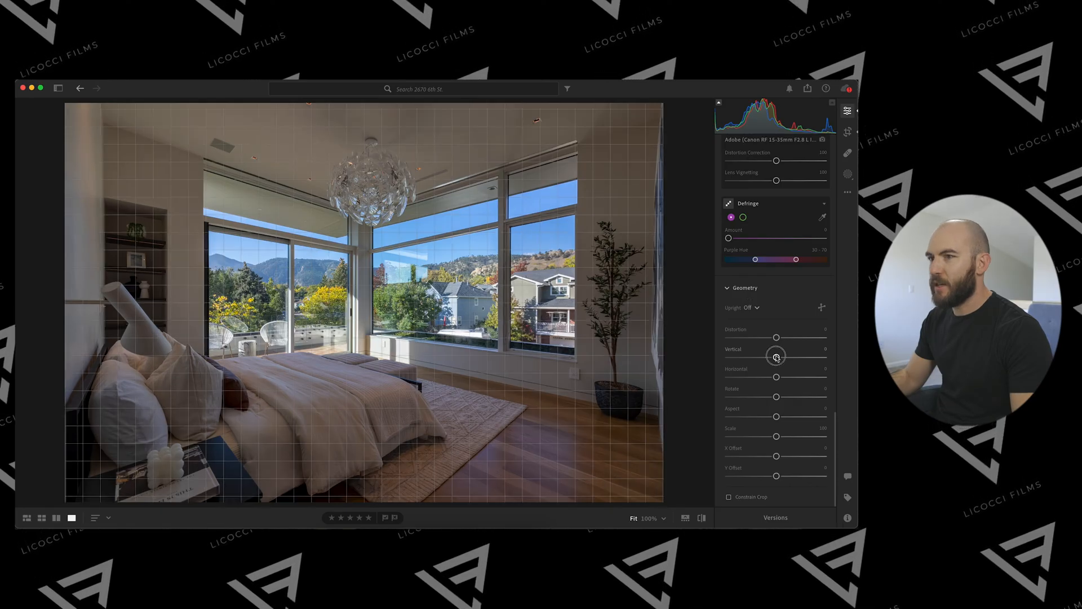
{"action": "left_click_drag", "start_coordinate": [777, 358], "coordinate": [777, 358]}
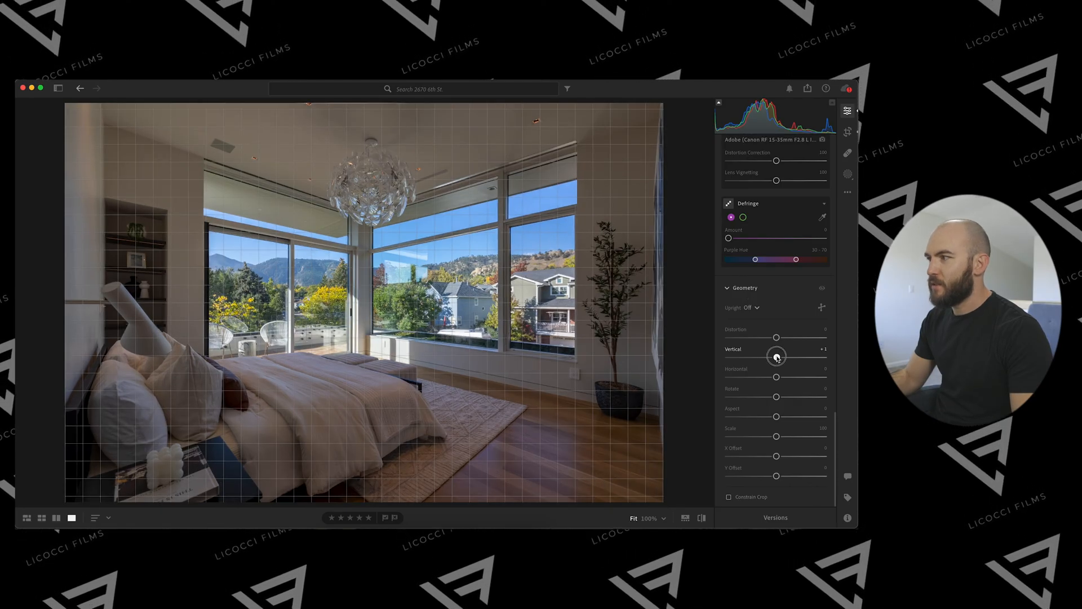
{"action": "left_click_drag", "start_coordinate": [778, 357], "coordinate": [778, 357]}
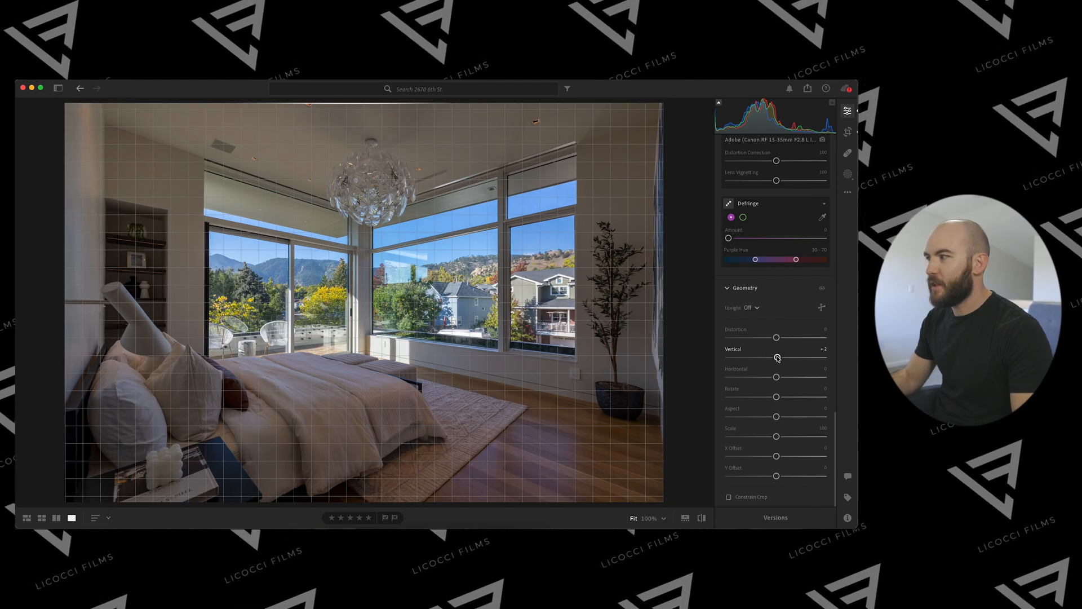
{"action": "key", "text": "c"}
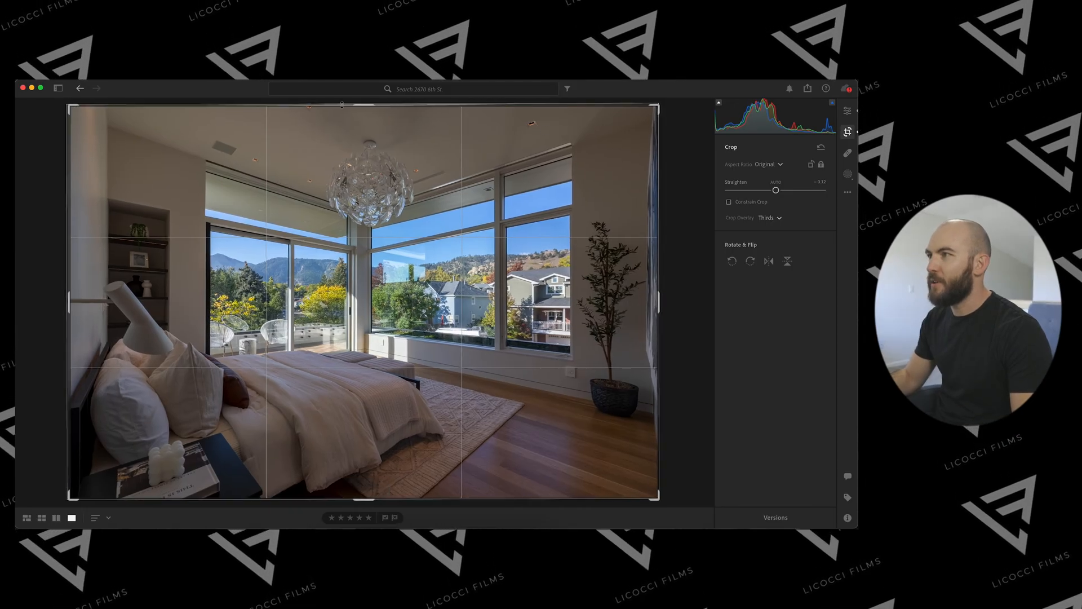
{"action": "key", "text": "Return"}
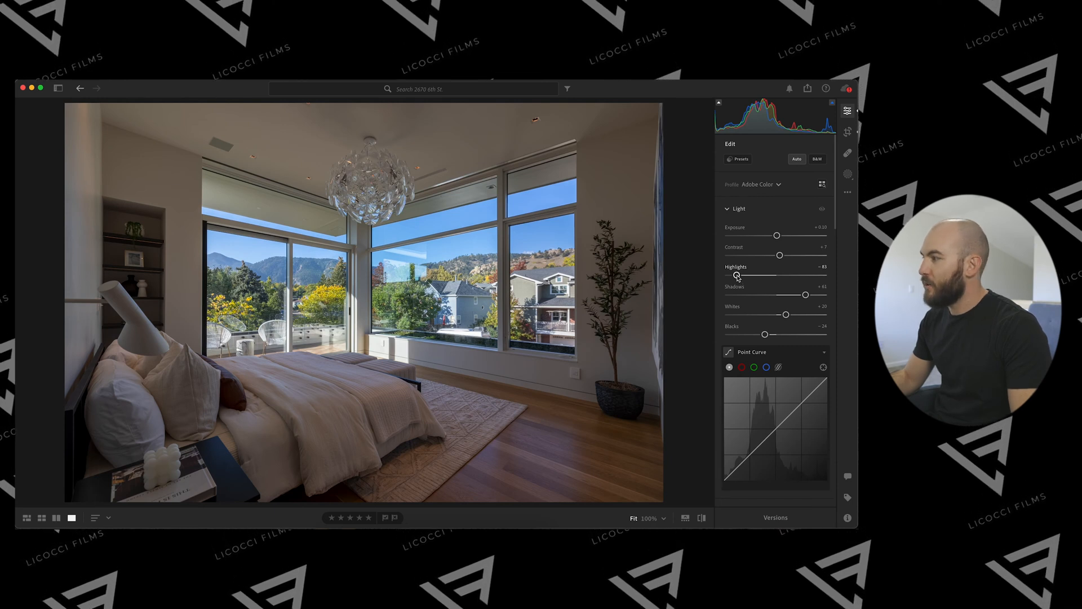
Balance the whole photo's light with Highlights -100, Whites 0, Exposure about +1, Shadows +17 and Blacks -27
{"action": "left_click_drag", "start_coordinate": [737, 275], "coordinate": [712, 275]}
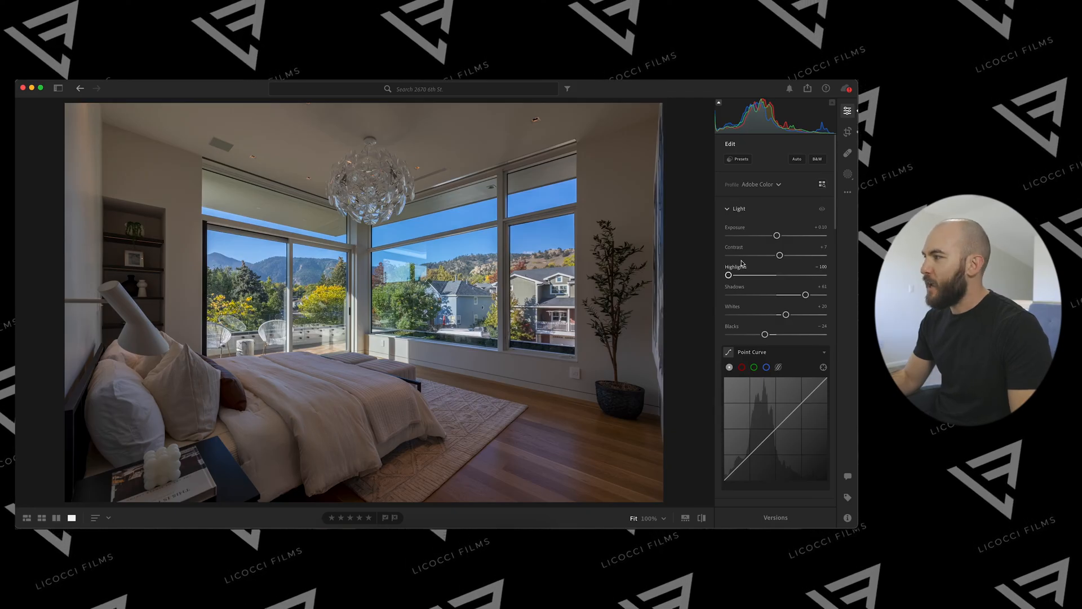
{"action": "left_click_drag", "start_coordinate": [787, 314], "coordinate": [777, 316]}
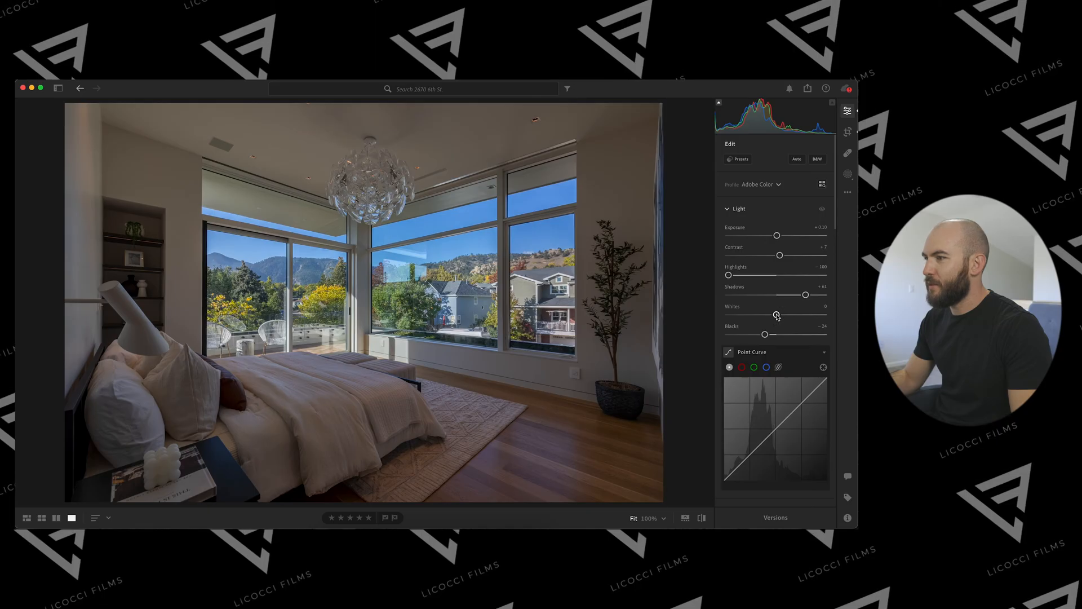
{"action": "left_click_drag", "start_coordinate": [776, 236], "coordinate": [784, 239]}
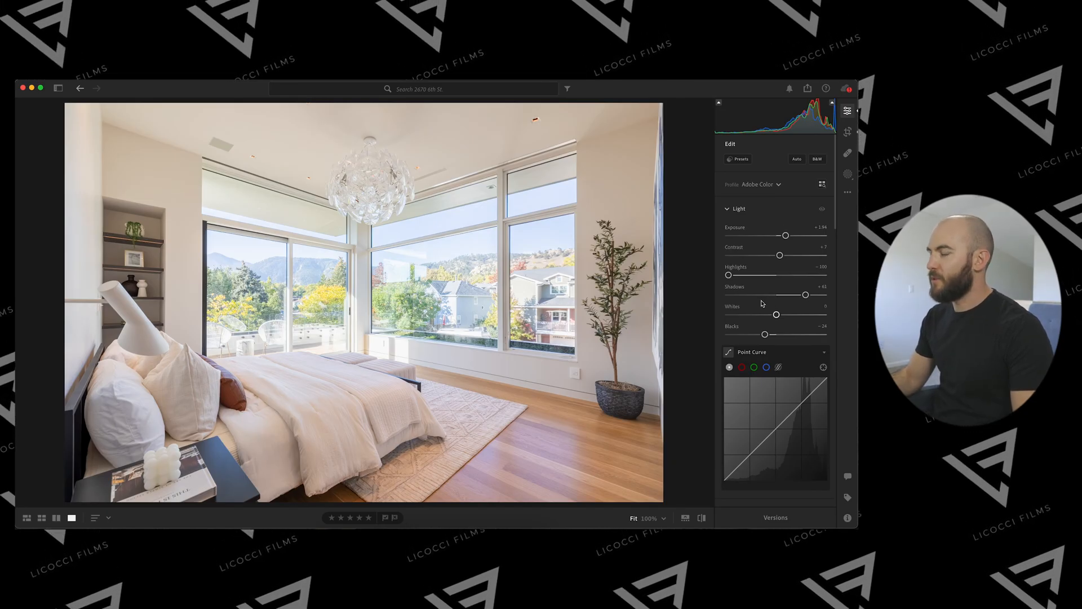
{"action": "left_click_drag", "start_coordinate": [806, 297], "coordinate": [787, 296]}
{"action": "left_click_drag", "start_coordinate": [764, 335], "coordinate": [763, 334]}
{"action": "left_click_drag", "start_coordinate": [788, 295], "coordinate": [783, 297]}
Set the photo's Clarity to about +15 and increase its Noise Reduction
{"action": "scroll", "coordinate": [781, 296], "scroll_direction": "down", "scroll_amount": 5}
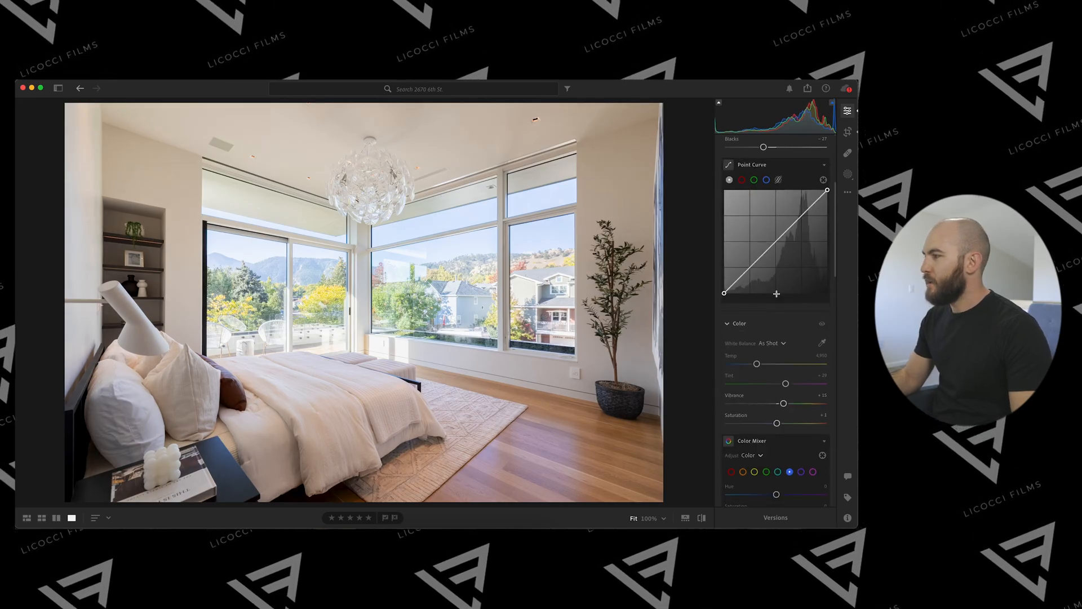
{"action": "scroll", "coordinate": [777, 293], "scroll_direction": "down", "scroll_amount": 3}
{"action": "scroll", "coordinate": [773, 288], "scroll_direction": "down", "scroll_amount": 2}
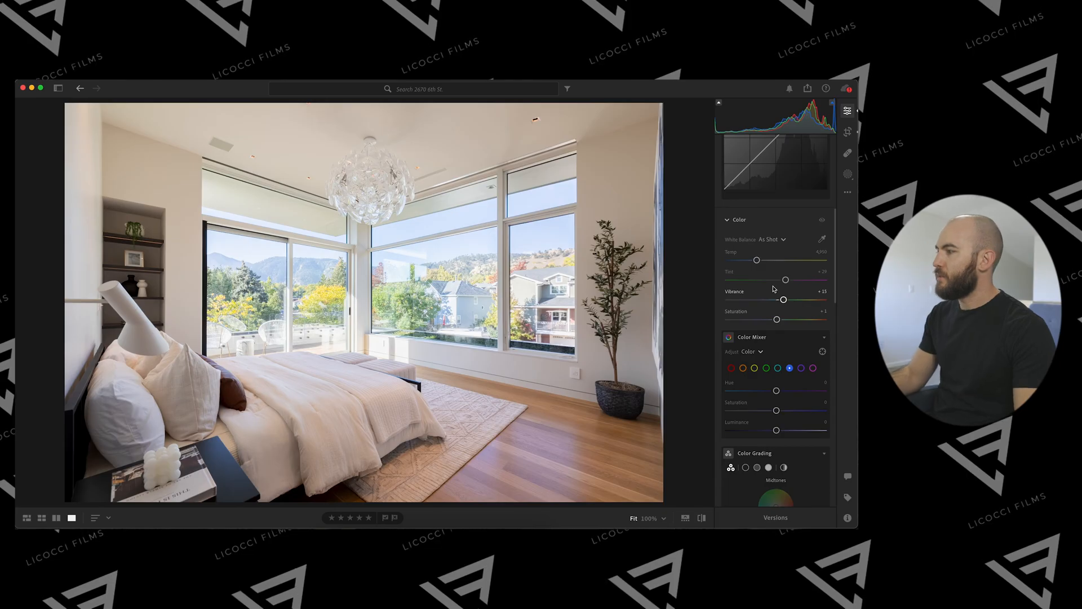
{"action": "scroll", "coordinate": [773, 290], "scroll_direction": "down", "scroll_amount": 10}
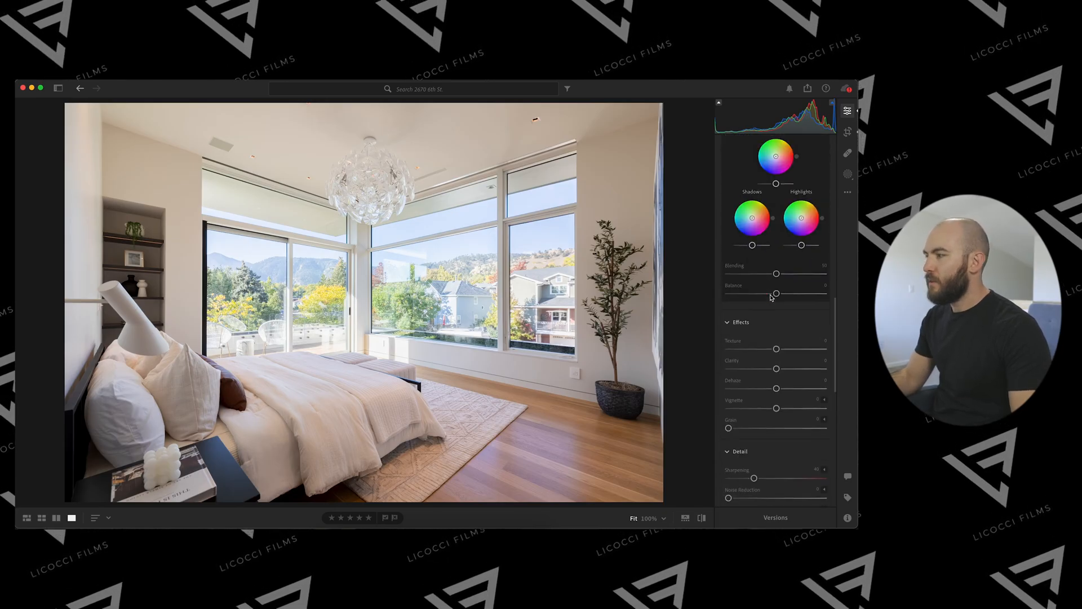
{"action": "left_click_drag", "start_coordinate": [776, 368], "coordinate": [783, 369]}
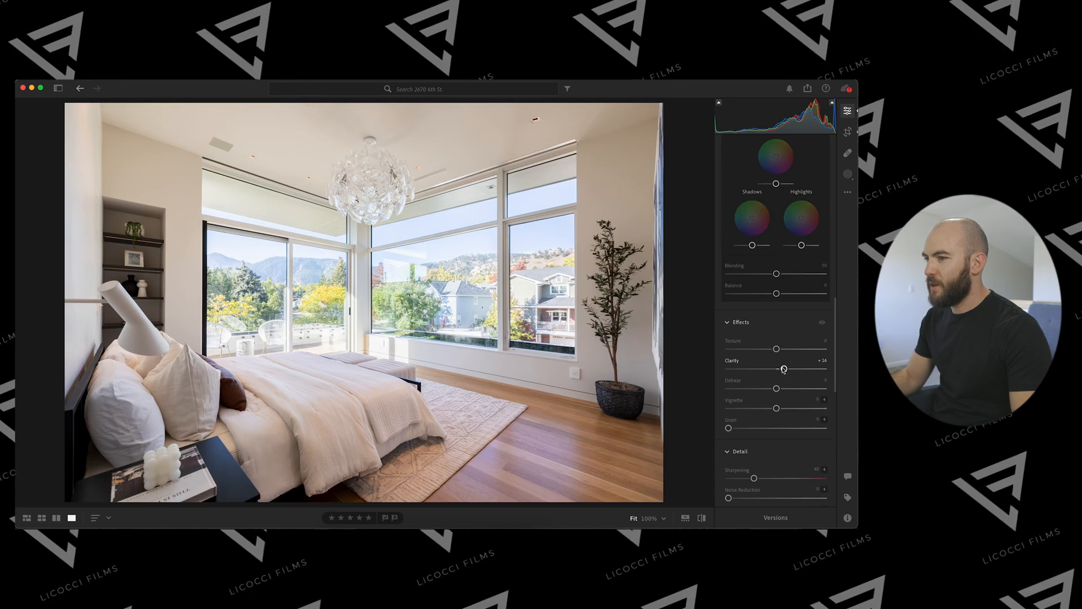
{"action": "scroll", "coordinate": [783, 369], "scroll_direction": "down", "scroll_amount": 4}
{"action": "left_click_drag", "start_coordinate": [728, 385], "coordinate": [752, 414]}
{"action": "scroll", "coordinate": [744, 315], "scroll_direction": "down", "scroll_amount": 5}
{"action": "scroll", "coordinate": [761, 254], "scroll_direction": "up", "scroll_amount": 10}
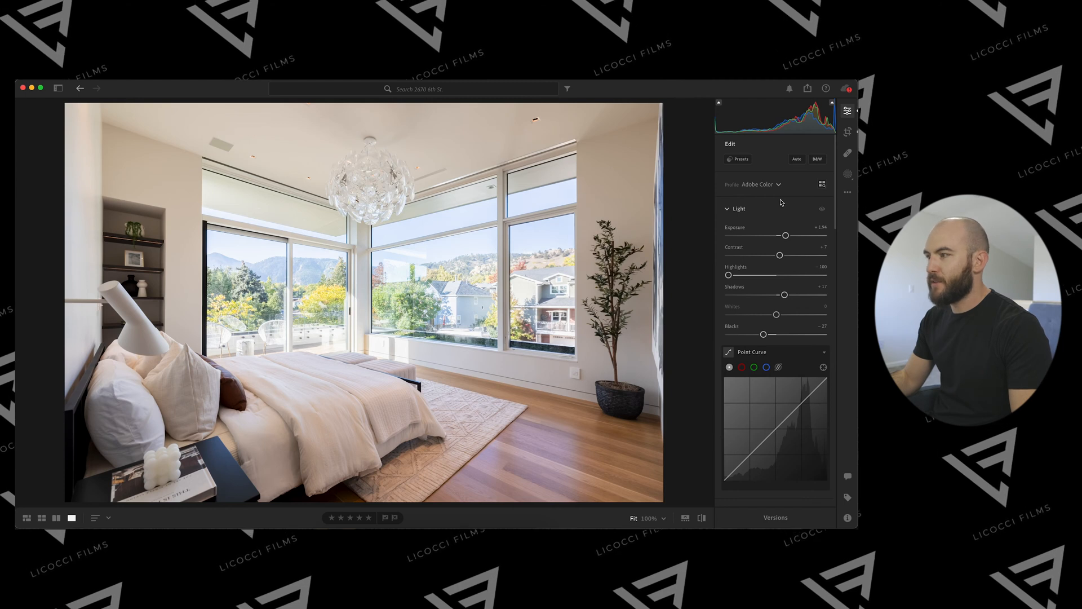
Create a brush mask with a brush of size 18, Feather 0 and Flow 100
{"action": "left_click", "coordinate": [846, 175]}
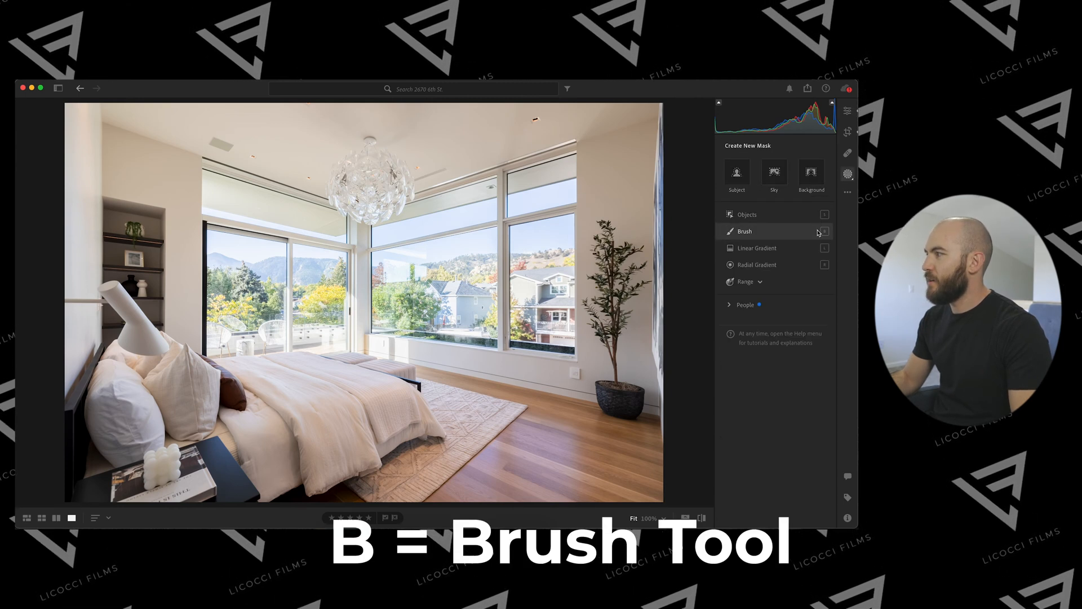
{"action": "mouse_move", "coordinate": [823, 233]}
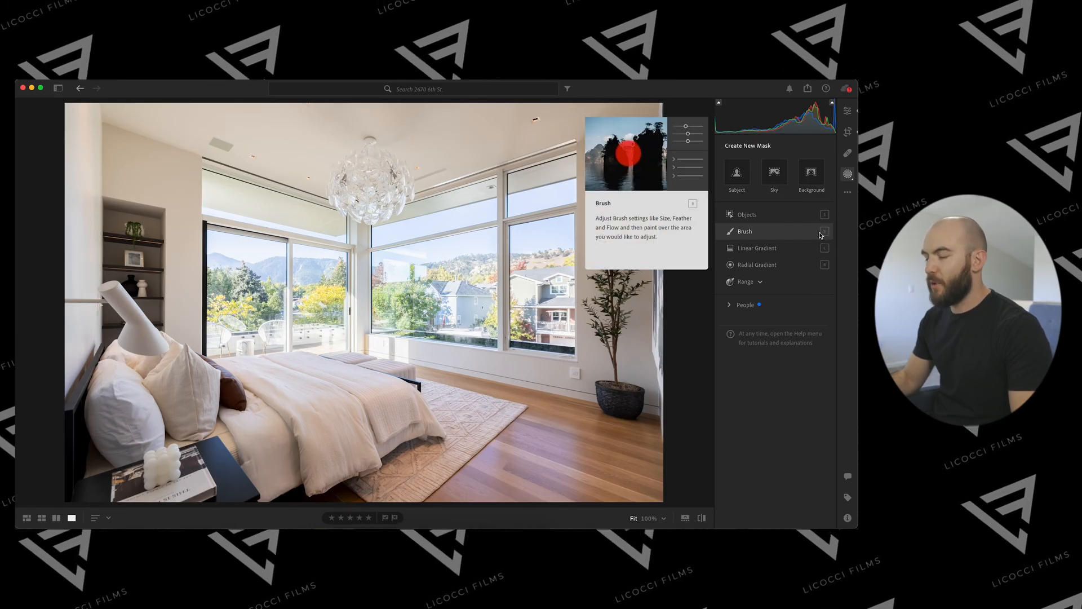
{"action": "left_click", "coordinate": [821, 233]}
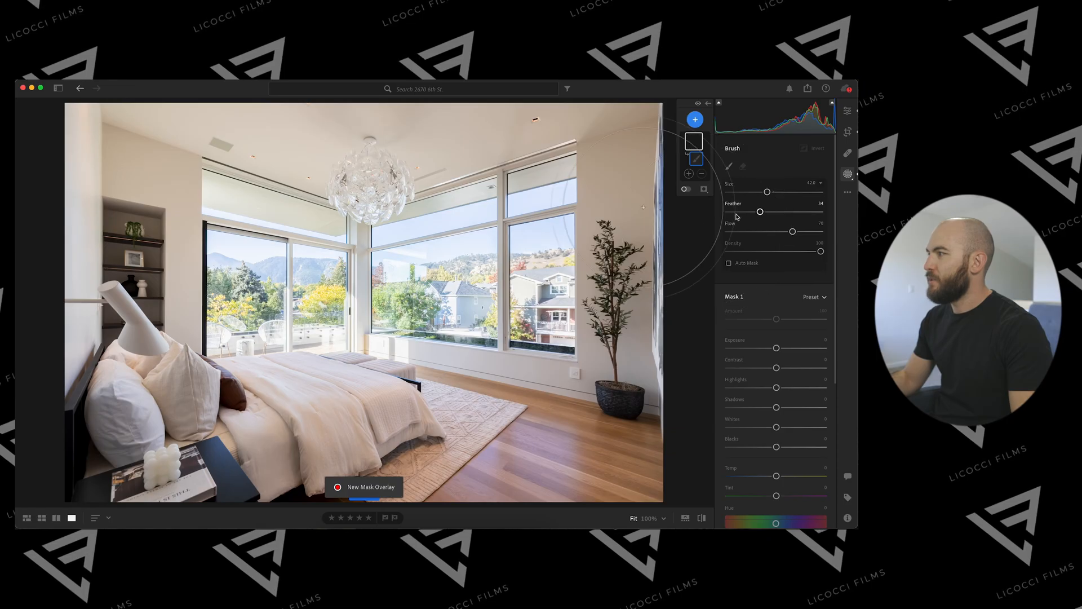
{"action": "left_click_drag", "start_coordinate": [792, 232], "coordinate": [831, 232]}
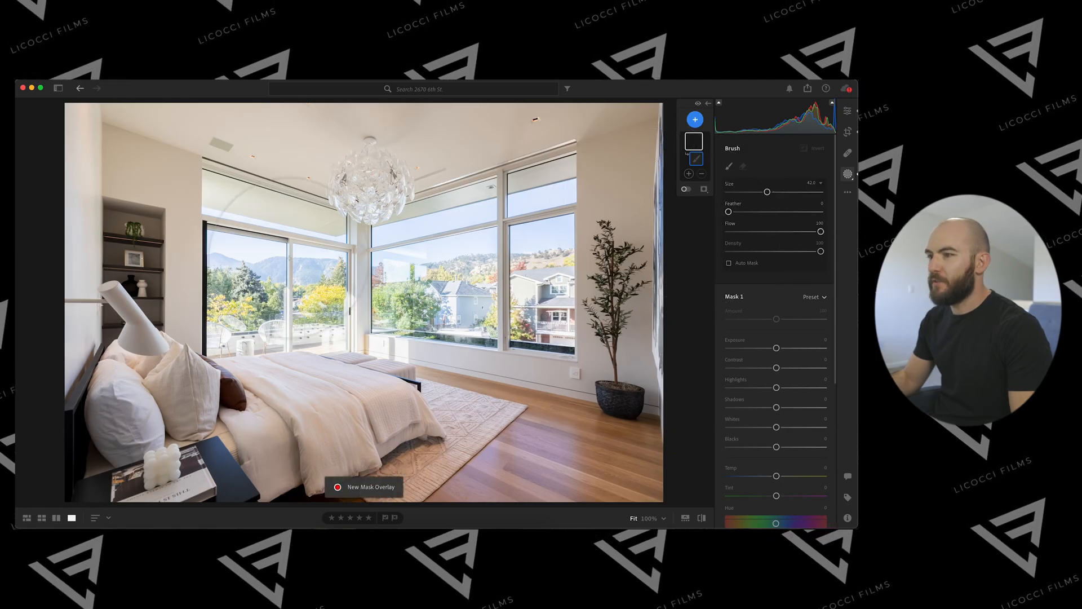
{"action": "scroll", "coordinate": [260, 282], "scroll_direction": "down", "scroll_amount": 10}
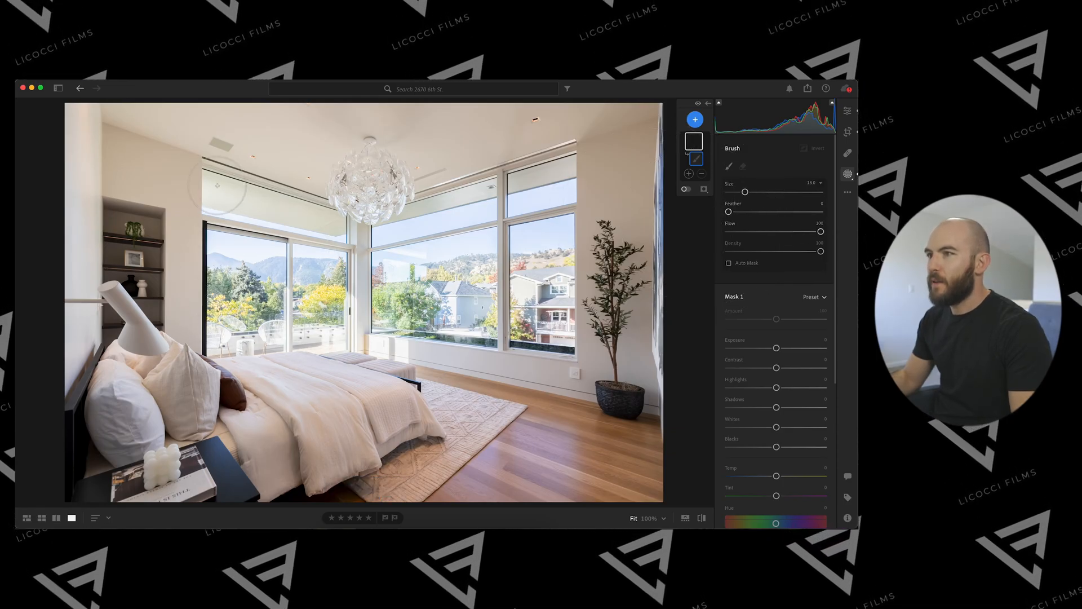
Paint the mask over all the windows and the glass door, filling in each pane completely, using a size 12 brush
{"action": "mouse_move", "coordinate": [216, 192]}
{"action": "left_mouse_down"}
{"action": "mouse_move", "coordinate": [326, 226]}
{"action": "mouse_move", "coordinate": [333, 341]}
{"action": "mouse_move", "coordinate": [216, 341]}
{"action": "mouse_move", "coordinate": [220, 248]}
{"action": "mouse_move", "coordinate": [305, 259]}
{"action": "mouse_move", "coordinate": [308, 294]}
{"action": "mouse_move", "coordinate": [271, 316]}
{"action": "mouse_move", "coordinate": [270, 284]}
{"action": "mouse_move", "coordinate": [248, 277]}
{"action": "left_mouse_up"}
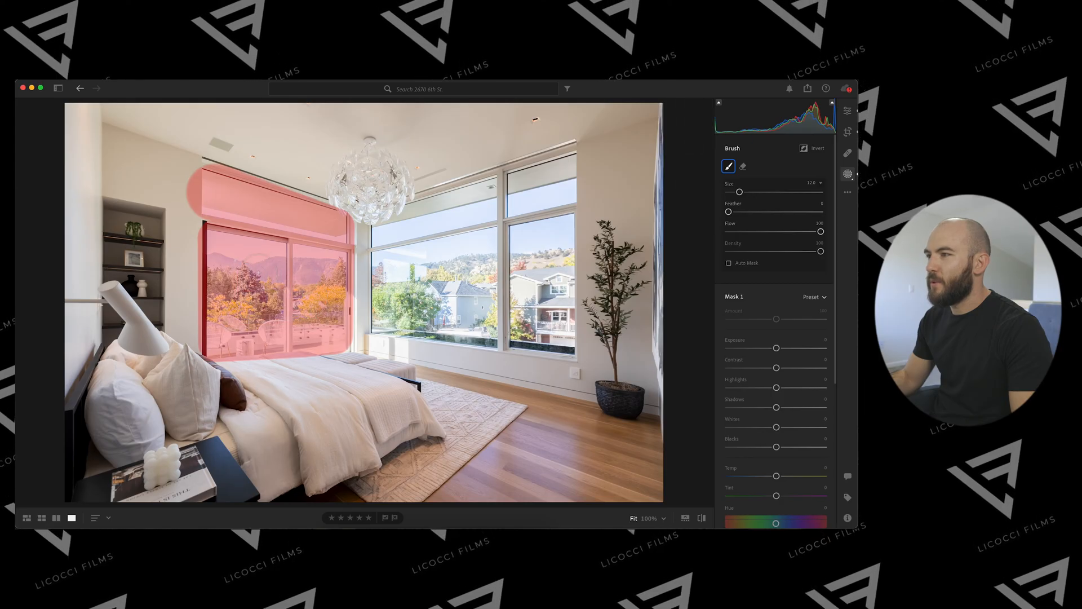
{"action": "left_click_drag", "start_coordinate": [376, 240], "coordinate": [426, 217]}
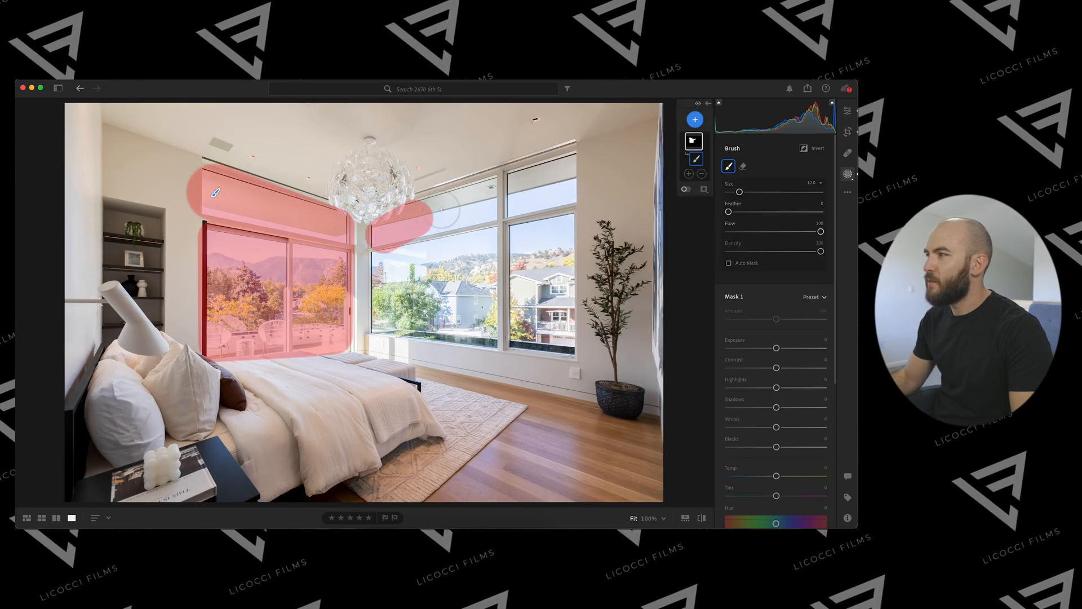
{"action": "mouse_move", "coordinate": [485, 194]}
{"action": "left_mouse_down"}
{"action": "mouse_move", "coordinate": [498, 214]}
{"action": "mouse_move", "coordinate": [428, 236]}
{"action": "mouse_move", "coordinate": [384, 271]}
{"action": "mouse_move", "coordinate": [381, 258]}
{"action": "mouse_move", "coordinate": [380, 336]}
{"action": "mouse_move", "coordinate": [490, 338]}
{"action": "mouse_move", "coordinate": [487, 236]}
{"action": "left_mouse_up"}
{"action": "mouse_move", "coordinate": [417, 254]}
{"action": "left_mouse_down"}
{"action": "mouse_move", "coordinate": [411, 276]}
{"action": "mouse_move", "coordinate": [456, 282]}
{"action": "mouse_move", "coordinate": [448, 293]}
{"action": "left_mouse_up"}
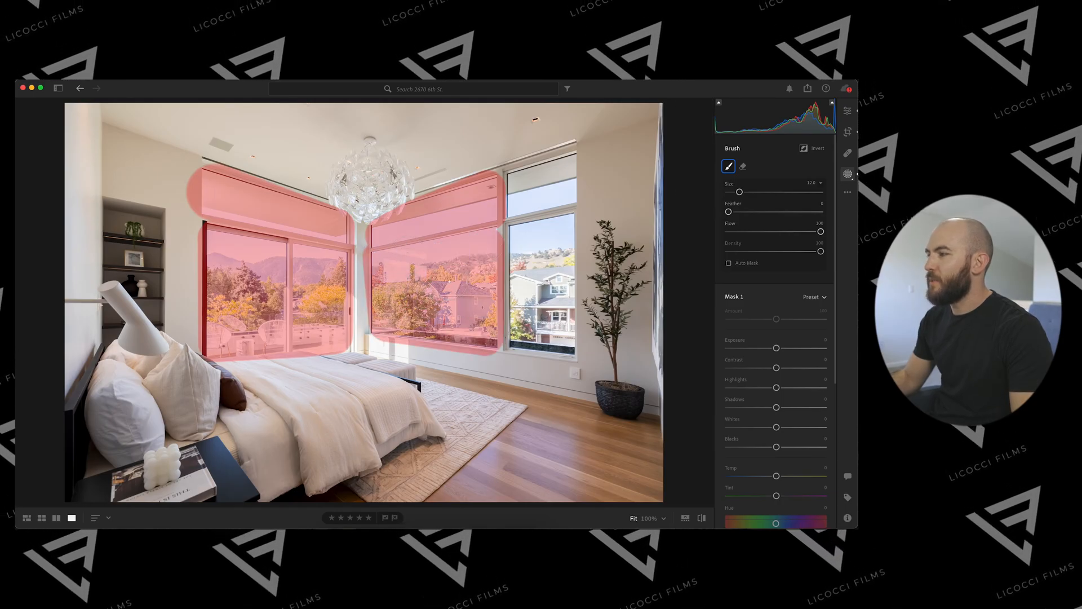
{"action": "left_click", "coordinate": [526, 337]}
{"action": "left_click", "coordinate": [566, 343], "text": "shift"}
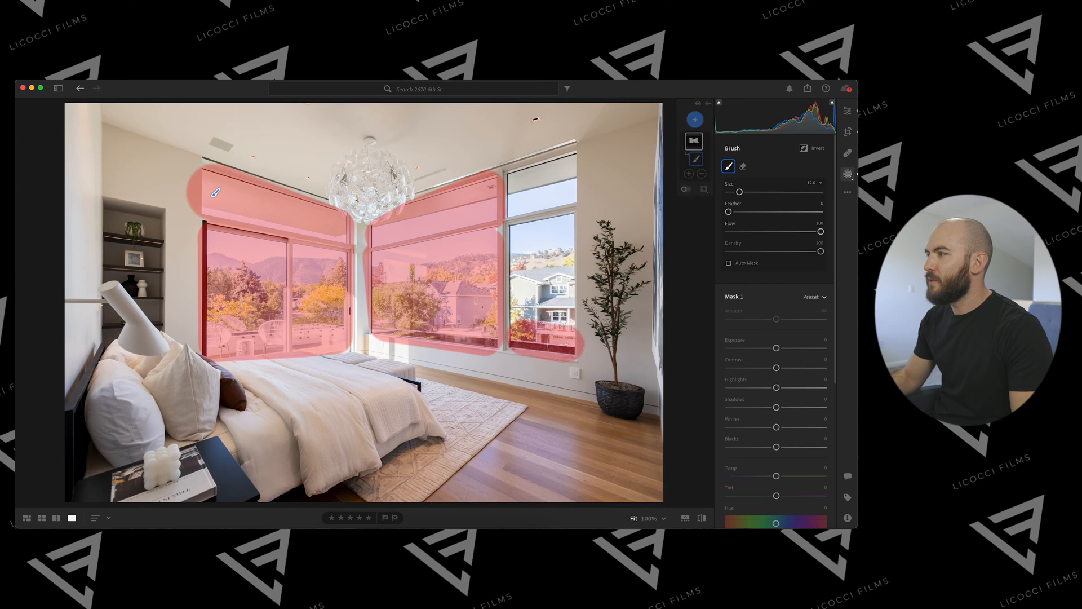
{"action": "left_click", "coordinate": [569, 167], "text": "shift"}
{"action": "left_click", "coordinate": [521, 180], "text": "shift"}
{"action": "left_click", "coordinate": [519, 318], "text": "shift"}
{"action": "left_click", "coordinate": [542, 318], "text": "shift"}
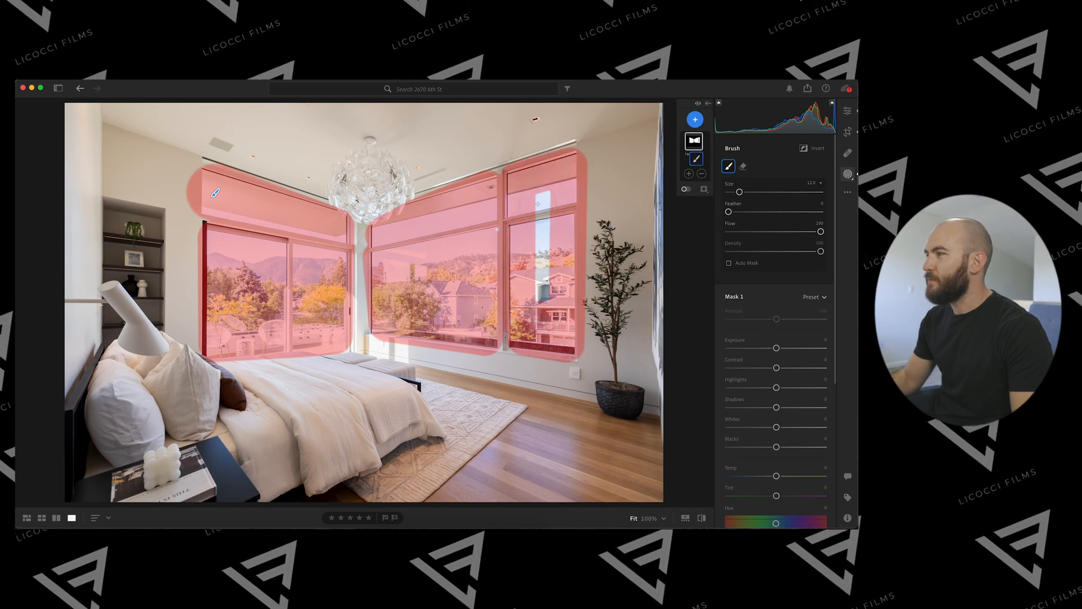
{"action": "left_click", "coordinate": [542, 197], "text": "shift"}
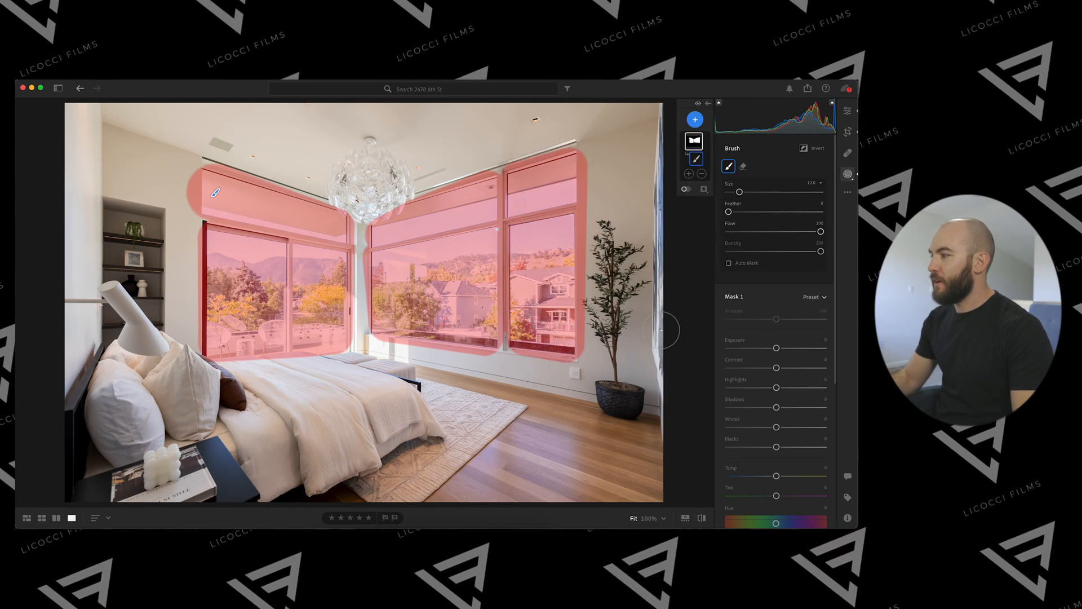
Darken the masked windows with Exposure -0.84, Highlights -5 and Shadows about -46
{"action": "left_click_drag", "start_coordinate": [776, 348], "coordinate": [767, 351]}
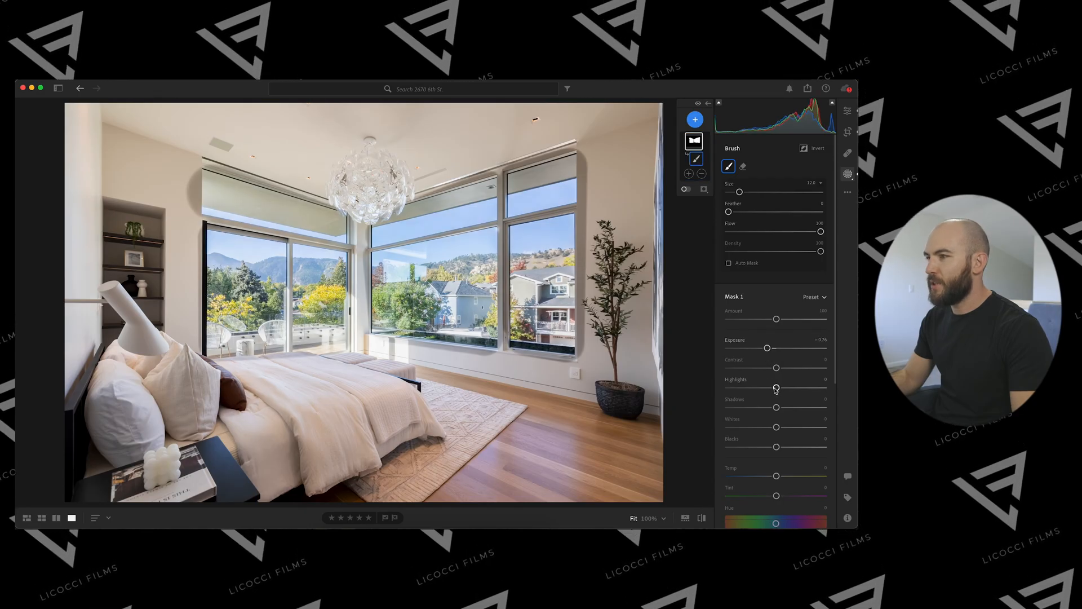
{"action": "left_click_drag", "start_coordinate": [775, 389], "coordinate": [773, 388]}
{"action": "left_click_drag", "start_coordinate": [766, 348], "coordinate": [765, 348]}
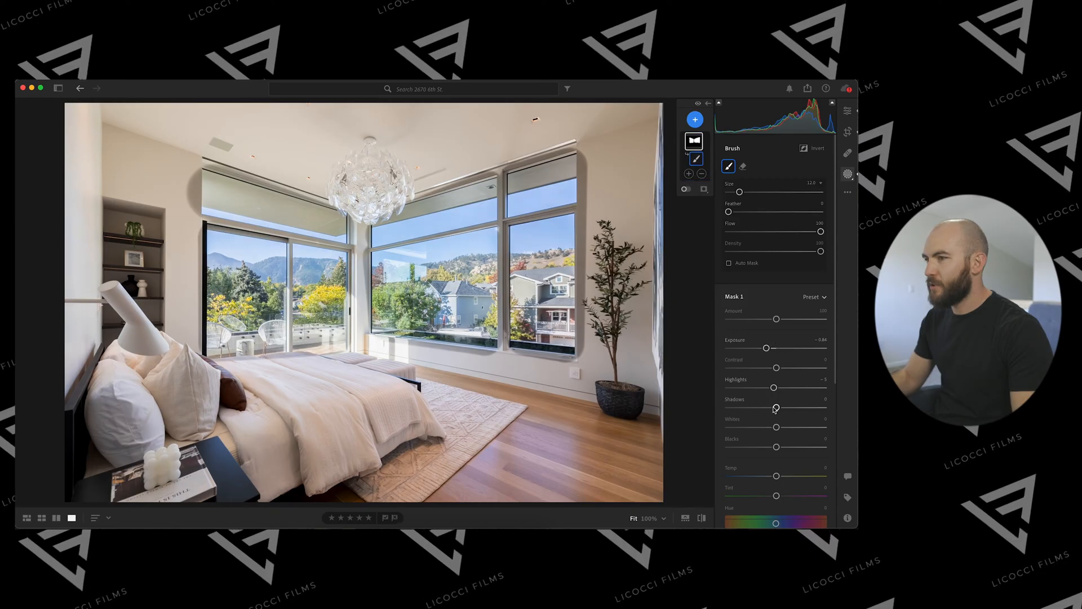
{"action": "left_click_drag", "start_coordinate": [775, 409], "coordinate": [751, 413]}
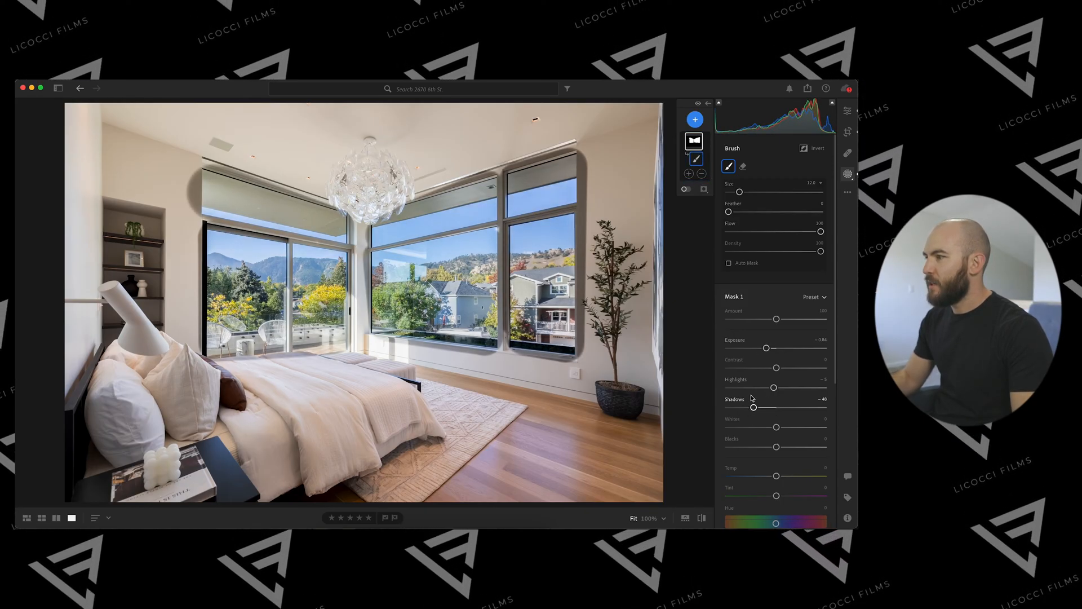
Warm up the masked windows by setting the mask's Temp to +24
{"action": "scroll", "coordinate": [760, 398], "scroll_direction": "down", "scroll_amount": 3}
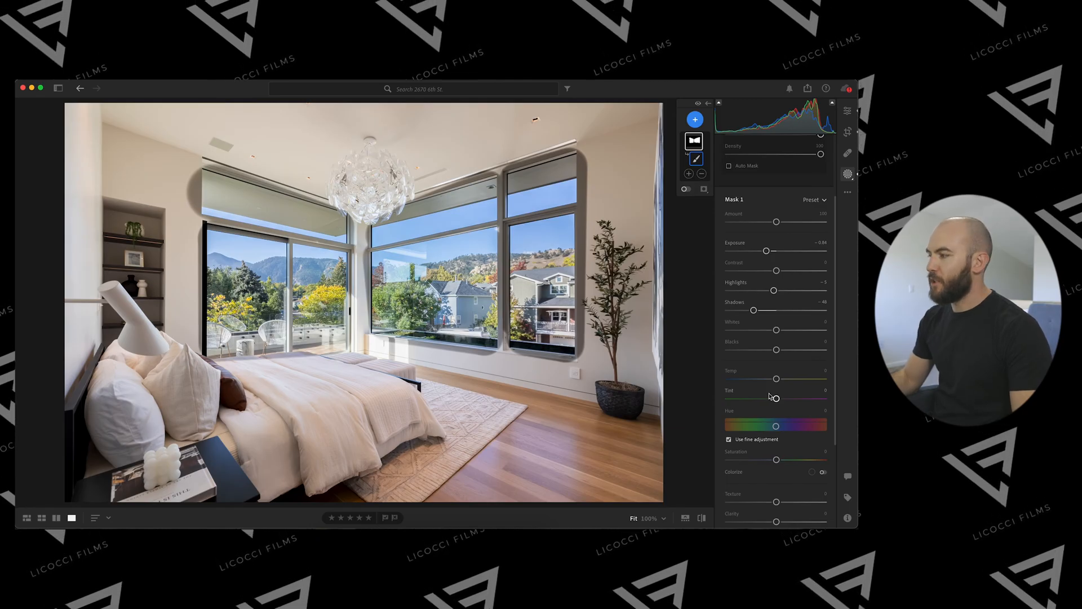
{"action": "left_click_drag", "start_coordinate": [776, 378], "coordinate": [782, 383]}
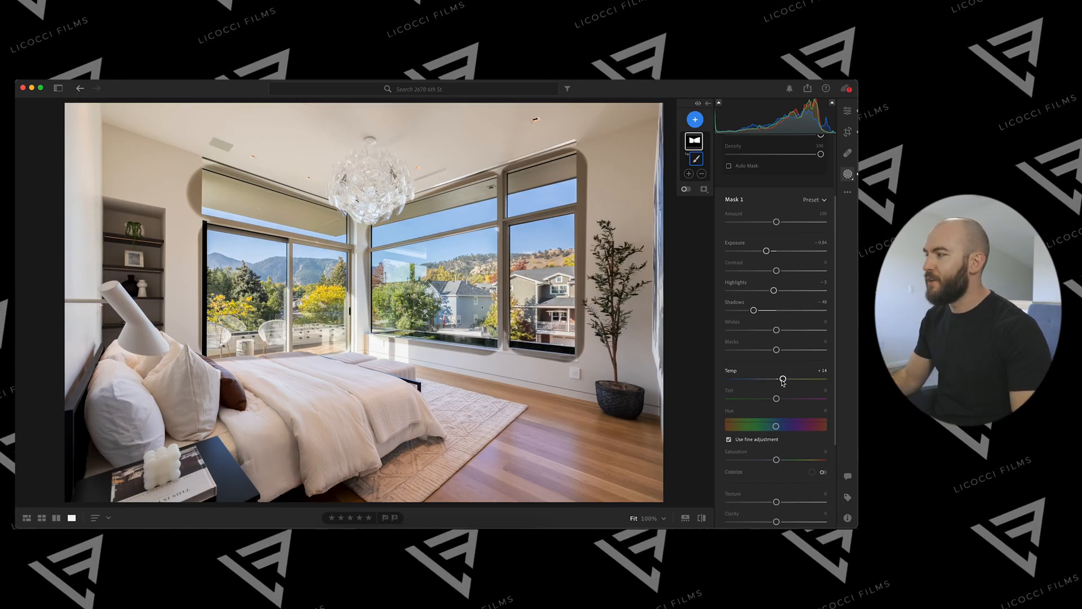
{"action": "left_click_drag", "start_coordinate": [782, 383], "coordinate": [788, 382]}
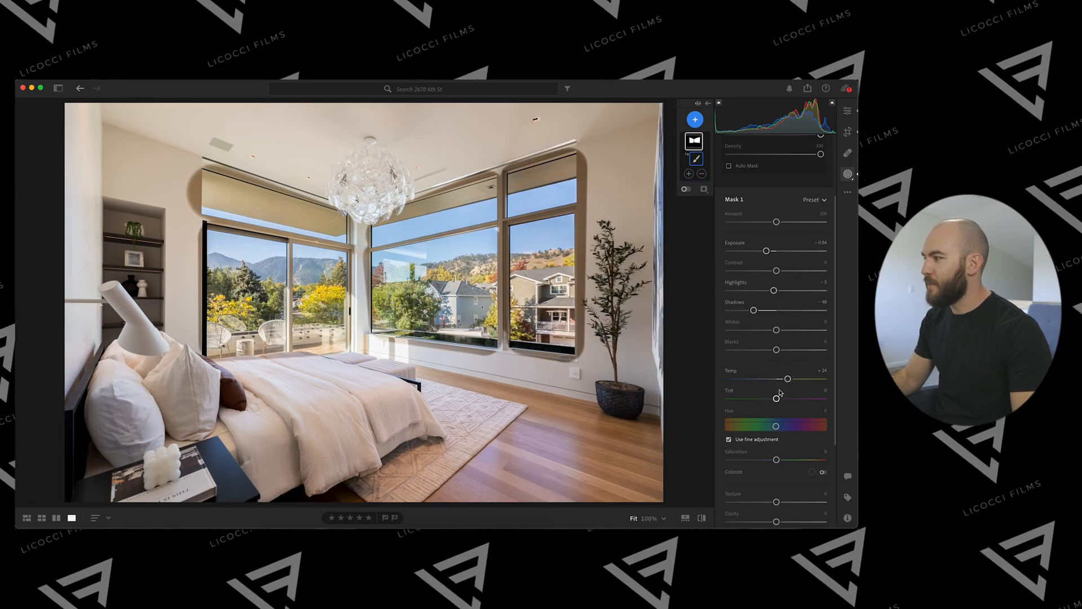
Boost the window mask's Saturation to about +12 and set its Exposure to -0.88
{"action": "left_click_drag", "start_coordinate": [777, 461], "coordinate": [781, 461]}
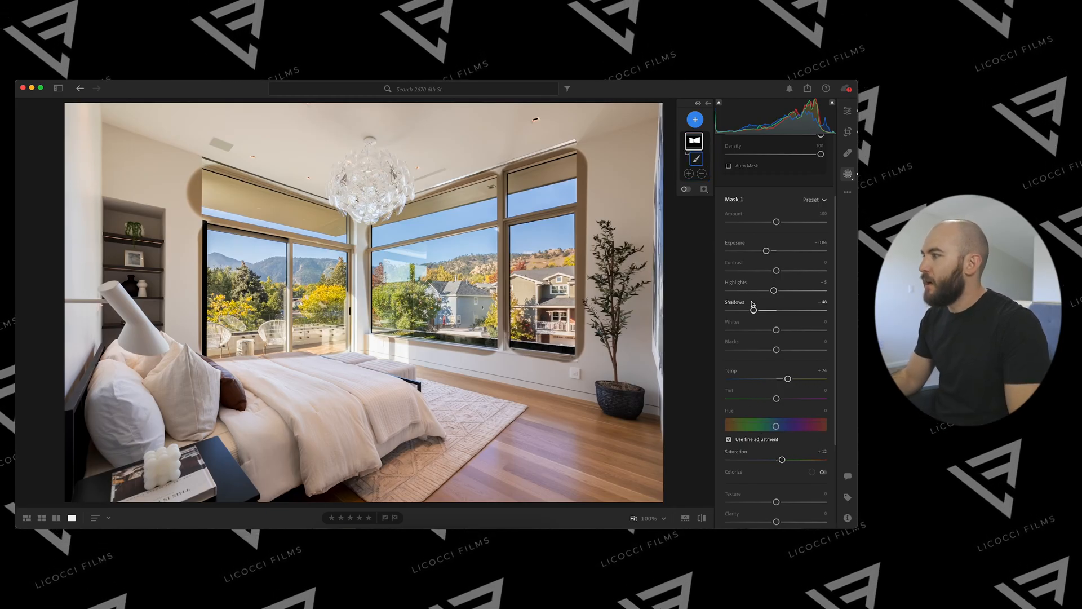
{"action": "left_click_drag", "start_coordinate": [765, 251], "coordinate": [765, 254]}
Erase the mask spill from the wall and sills below the large and far windows in straight strokes with a size 12 eraser
{"action": "scroll", "coordinate": [755, 261], "scroll_direction": "up", "scroll_amount": 4}
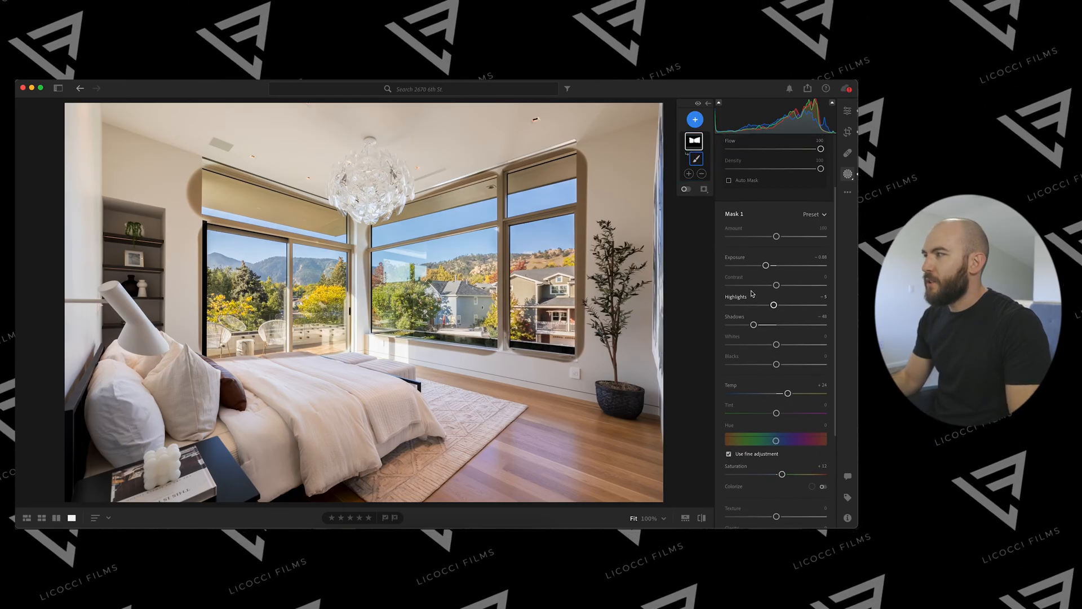
{"action": "left_click", "coordinate": [743, 167]}
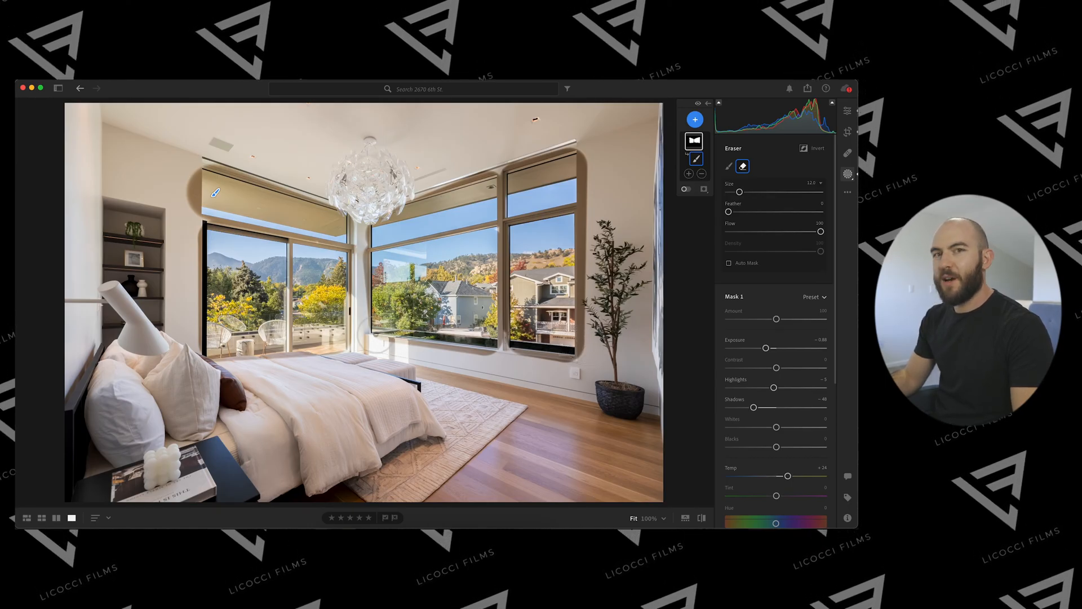
{"action": "key", "text": "z"}
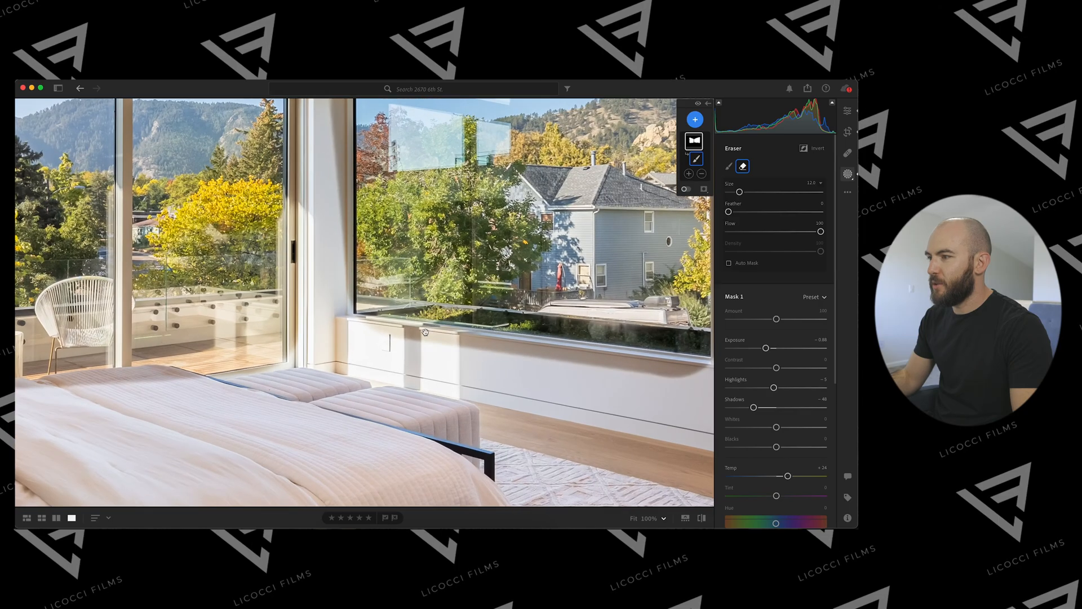
{"action": "scroll", "coordinate": [462, 355], "scroll_direction": "right", "scroll_amount": 6}
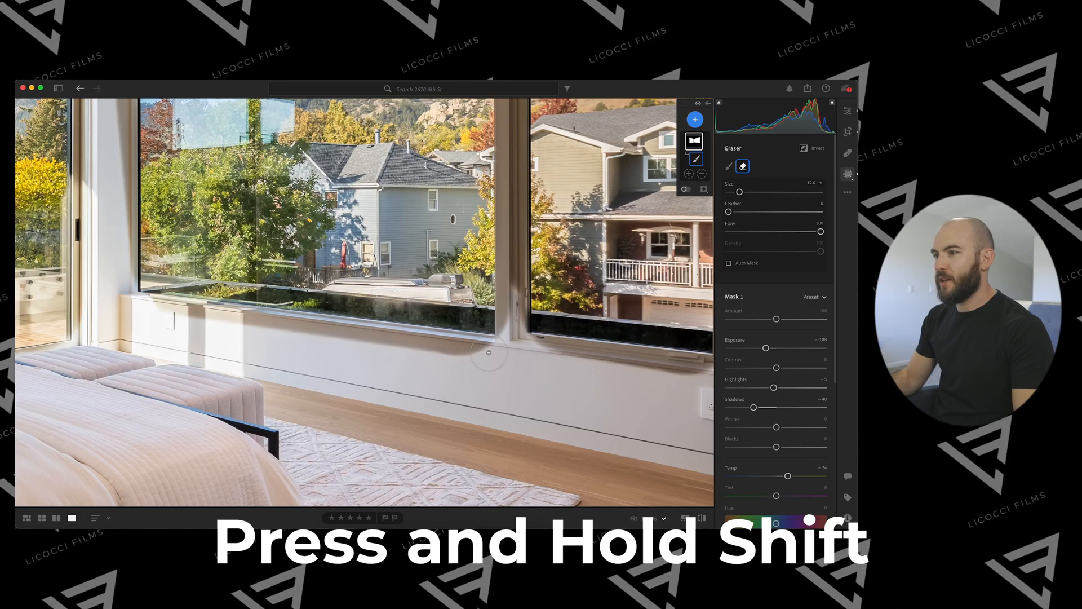
{"action": "left_click", "coordinate": [488, 352], "text": "shift"}
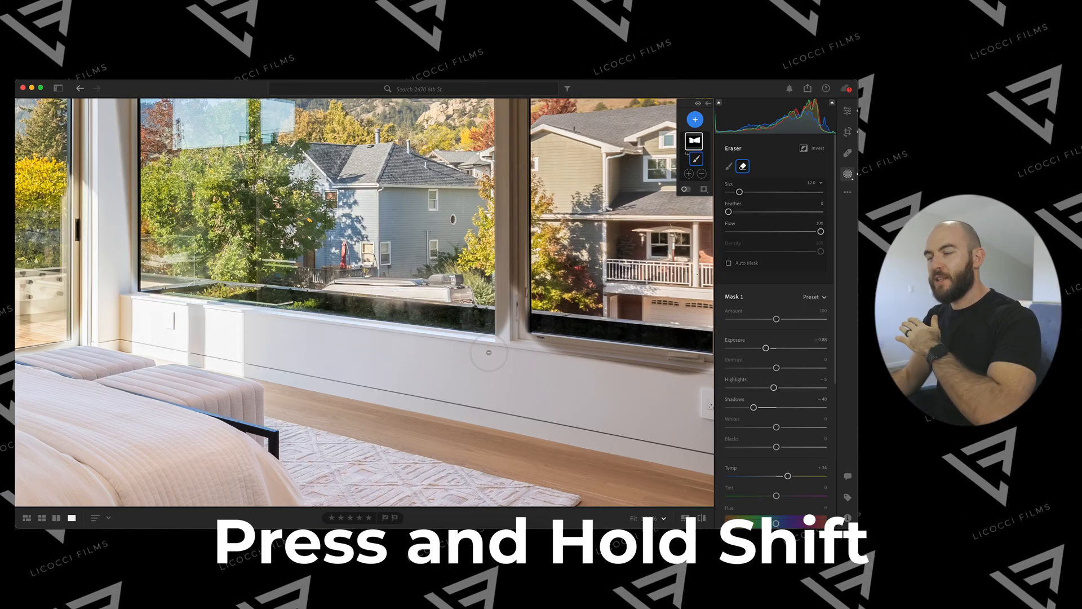
{"action": "left_click_drag", "start_coordinate": [552, 366], "coordinate": [415, 354]}
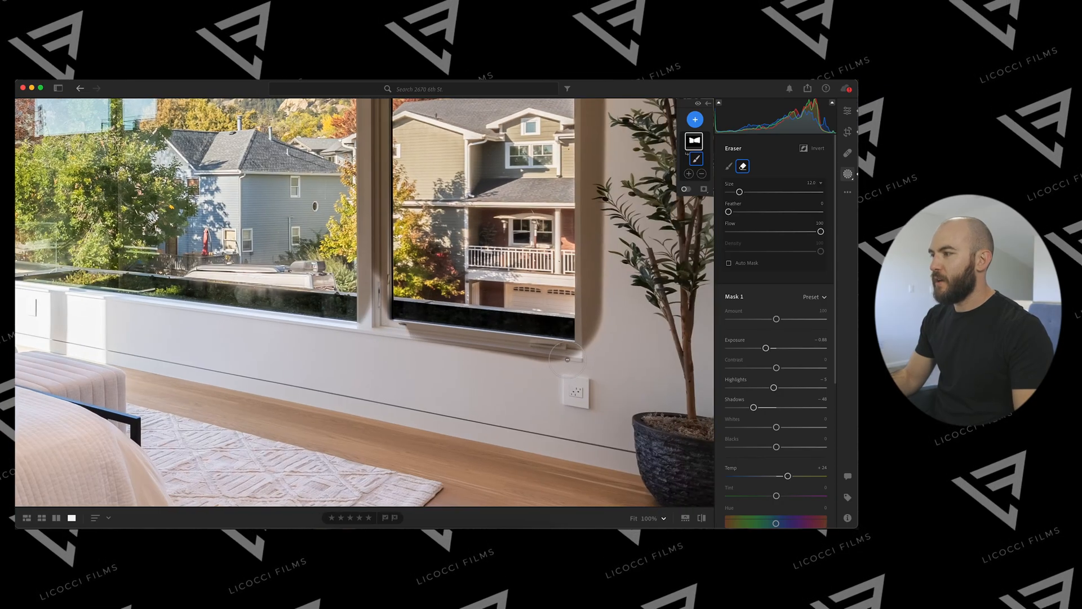
{"action": "left_click", "coordinate": [569, 357], "text": "shift"}
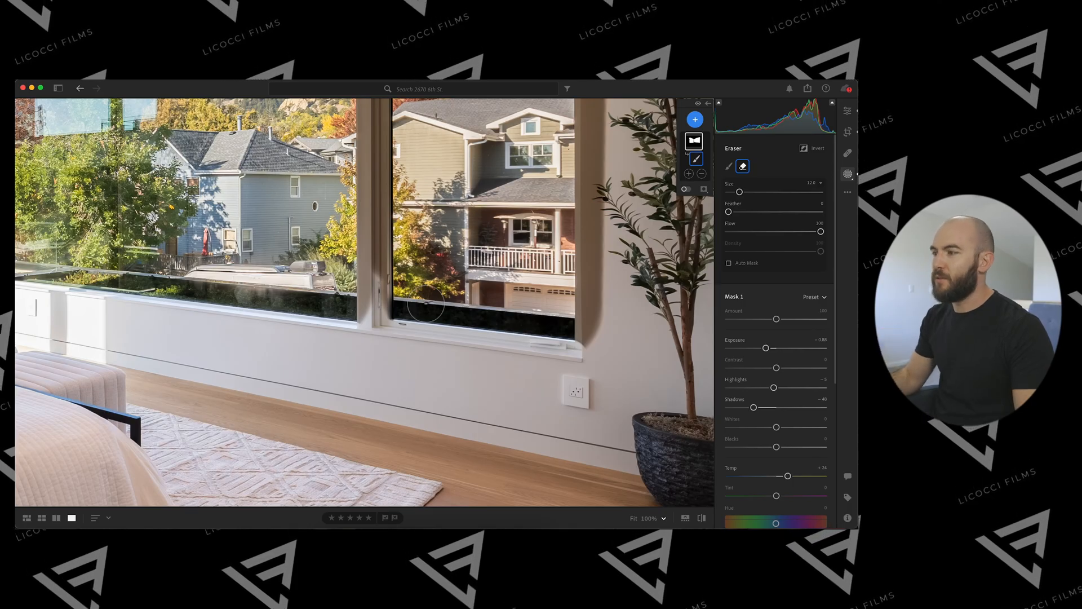
Erase the mask spill on the wall beside the window nearest the plant, from sill to ceiling, with a size 10 eraser
{"action": "scroll", "coordinate": [425, 306], "scroll_direction": "right", "scroll_amount": 3}
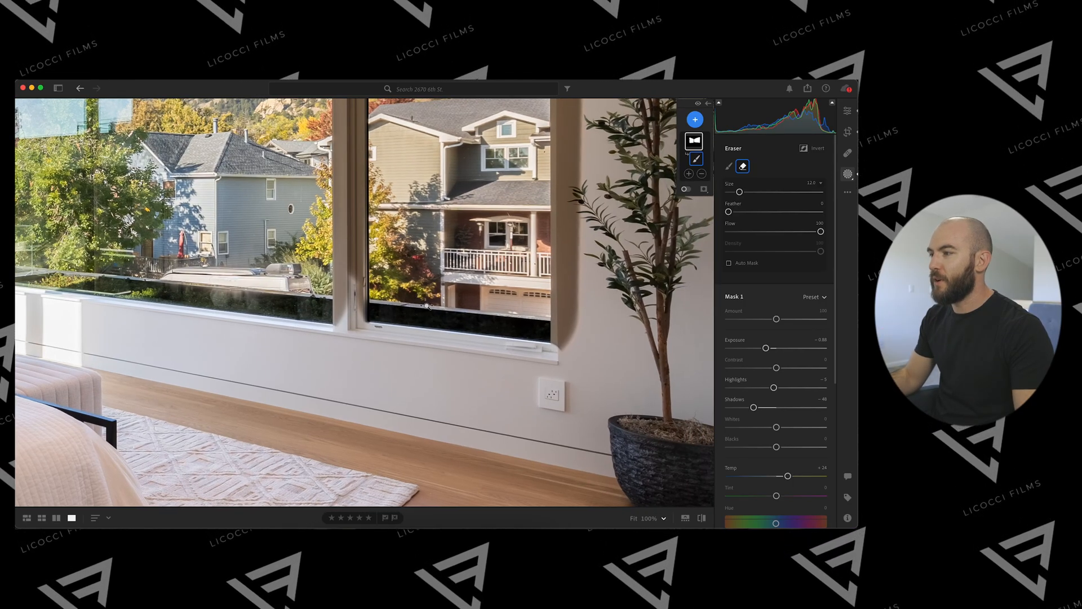
{"action": "scroll", "coordinate": [426, 306], "scroll_direction": "down", "scroll_amount": 5}
{"action": "left_click_drag", "start_coordinate": [448, 273], "coordinate": [456, 386]}
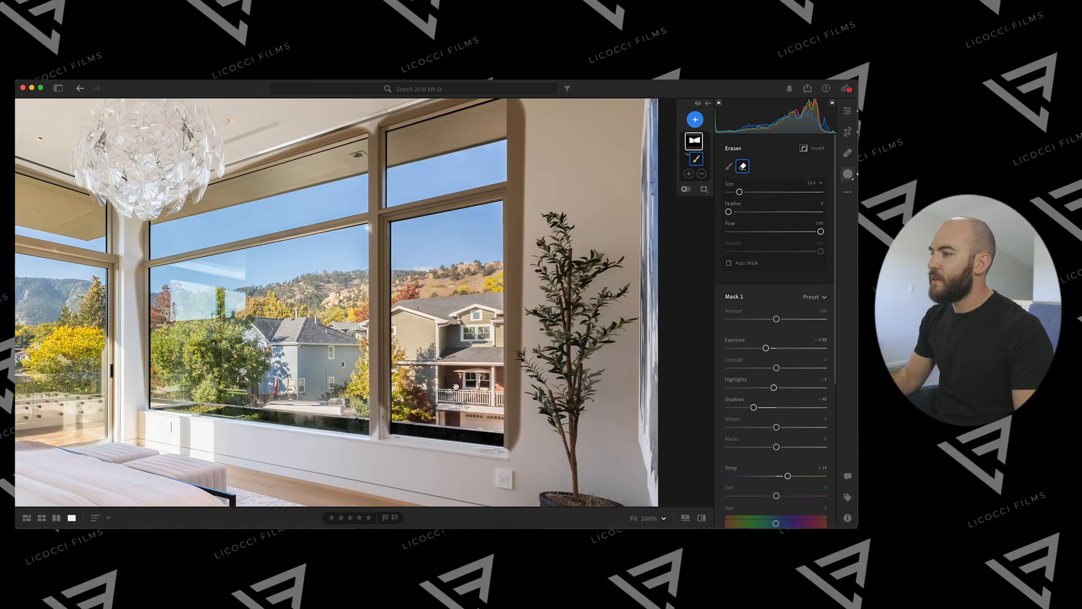
{"action": "key", "text": "bracketleft"}
{"action": "left_click", "coordinate": [517, 443]}
{"action": "left_click", "coordinate": [517, 199], "text": "shift"}
{"action": "left_click_drag", "start_coordinate": [517, 199], "coordinate": [534, 312]}
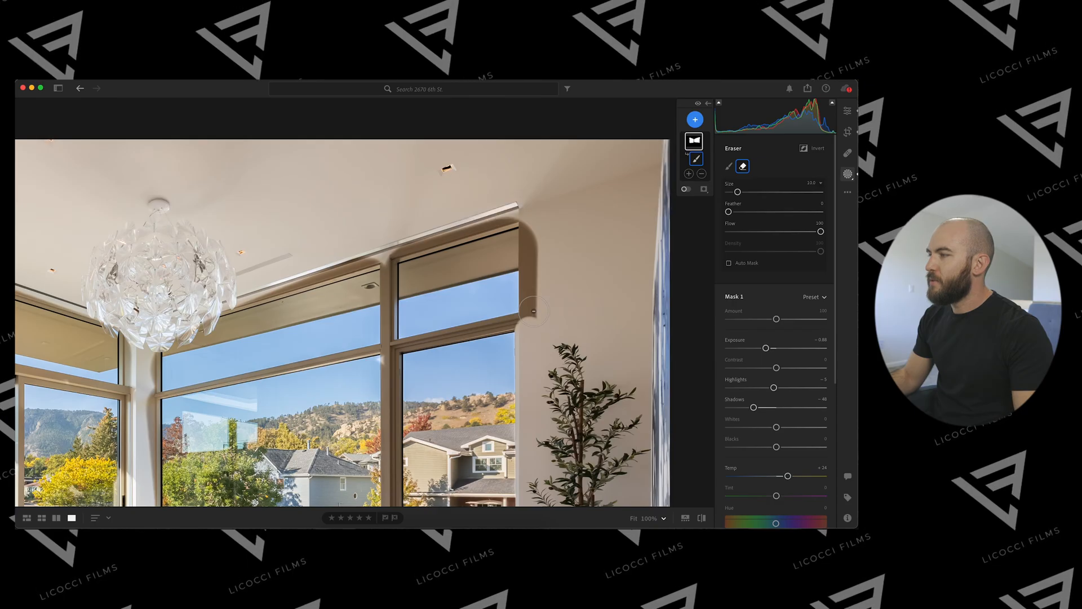
{"action": "left_click", "coordinate": [534, 215], "text": "shift"}
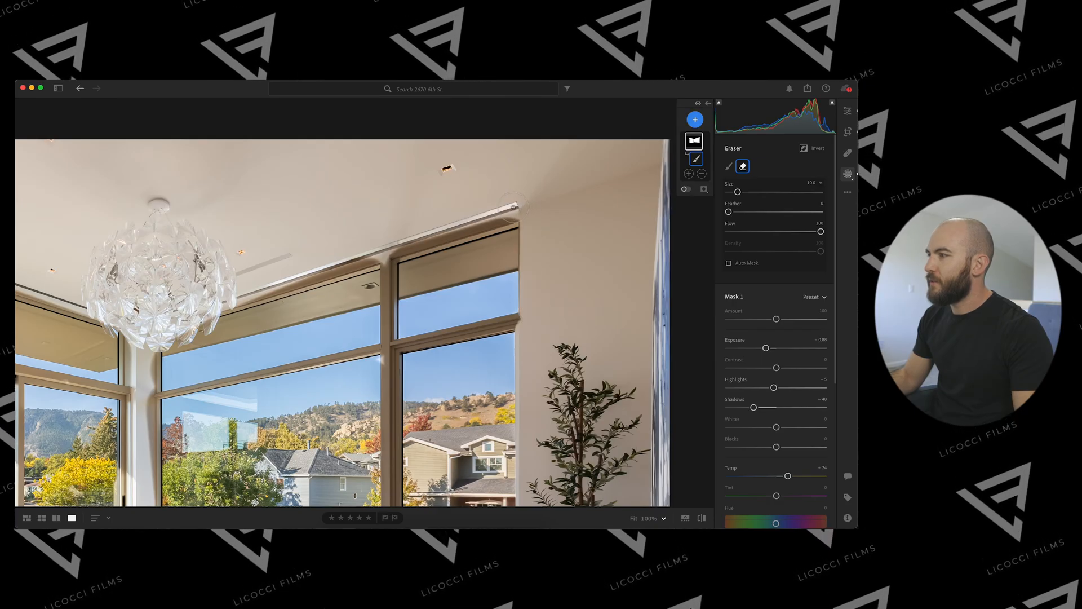
{"action": "scroll", "coordinate": [529, 224], "scroll_direction": "up", "scroll_amount": 5}
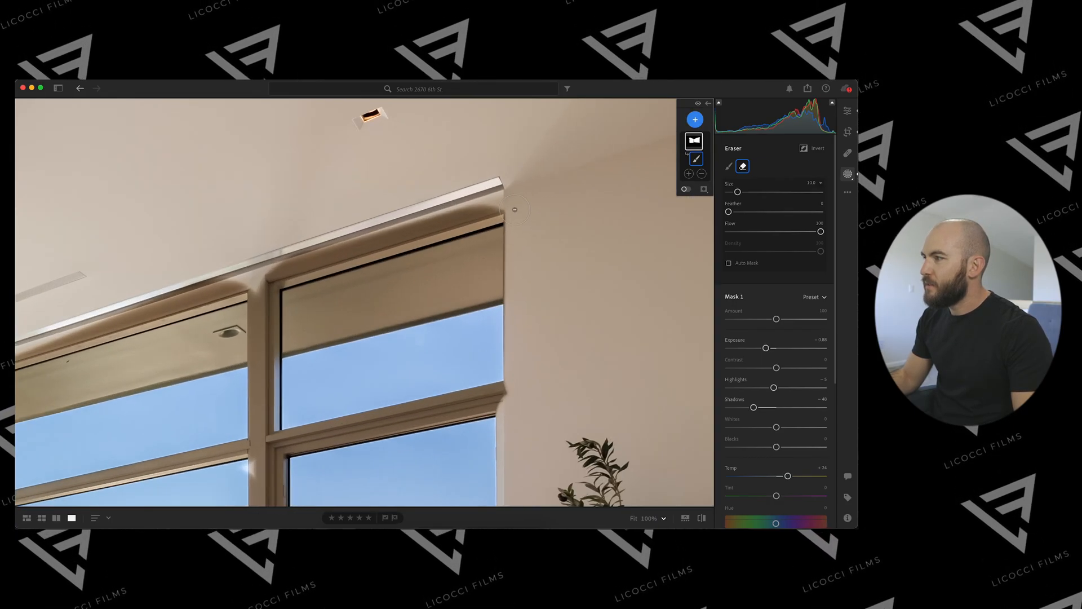
{"action": "left_click_drag", "start_coordinate": [518, 213], "coordinate": [518, 380]}
{"action": "left_click", "coordinate": [518, 379], "text": "shift"}
Erase the mask from the frame above the upper pane nearest the plant, its vertical divider and the crossbar below it
{"action": "left_click", "coordinate": [492, 209]}
{"action": "left_click", "coordinate": [452, 386], "text": "shift"}
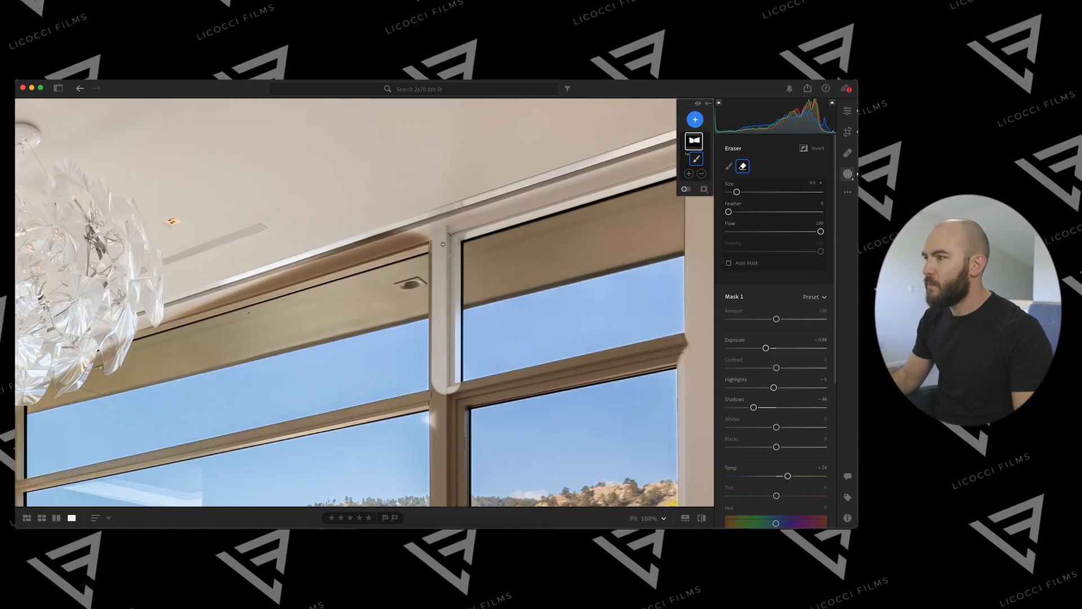
{"action": "left_click", "coordinate": [440, 246]}
{"action": "left_click", "coordinate": [441, 391], "text": "shift"}
{"action": "left_click", "coordinate": [461, 393]}
{"action": "left_click", "coordinate": [675, 347], "text": "shift"}
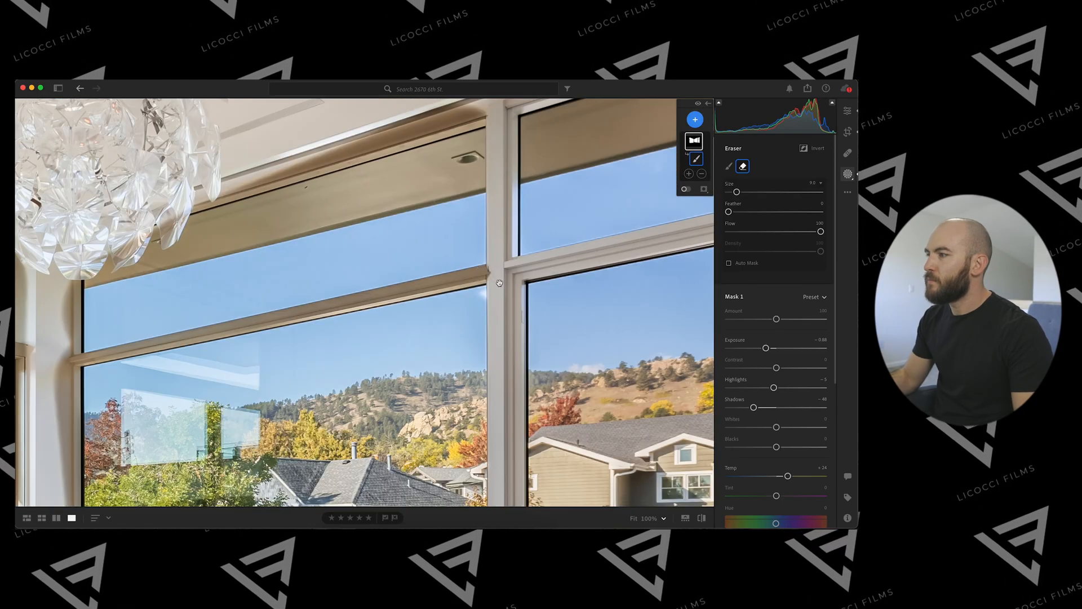
Erase the mask along the crossbar between the upper and lower panes of the large middle window with a smaller eraser
{"action": "key", "text": "bracketleft"}
{"action": "key", "text": "bracketleft"}
{"action": "left_click", "coordinate": [483, 272]}
{"action": "left_click", "coordinate": [81, 359], "text": "shift"}
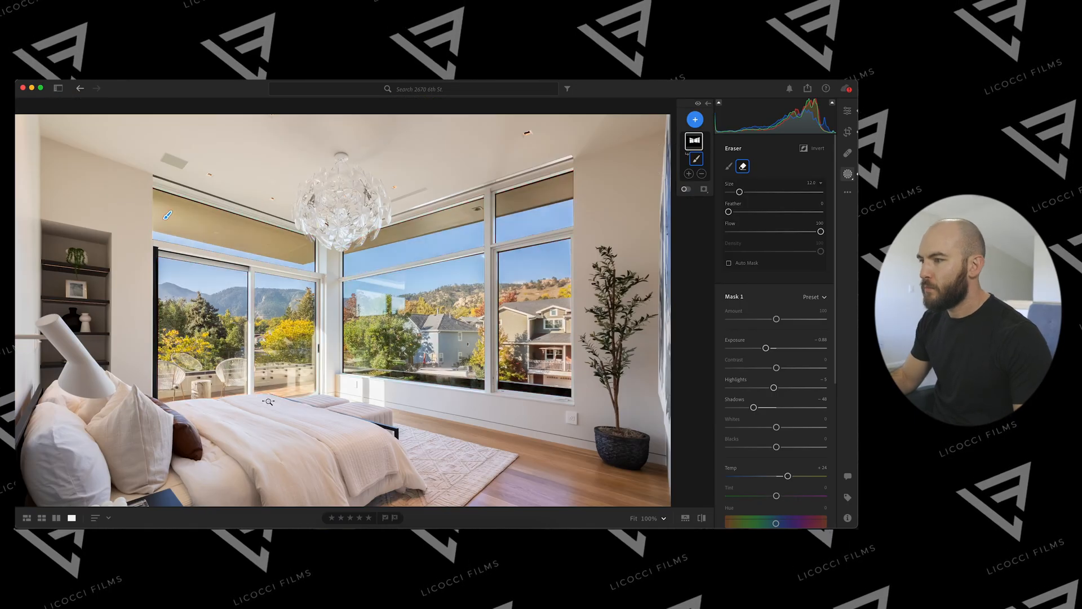
Erase the mask from the chandelier crystals that overlap the upper pane of the large middle window
{"action": "left_click_drag", "start_coordinate": [269, 401], "coordinate": [304, 401]}
{"action": "mouse_move", "coordinate": [500, 252]}
{"action": "left_mouse_down"}
{"action": "mouse_move", "coordinate": [455, 323]}
{"action": "mouse_move", "coordinate": [421, 296]}
{"action": "mouse_move", "coordinate": [459, 265]}
{"action": "left_mouse_up"}
{"action": "key", "text": "["}
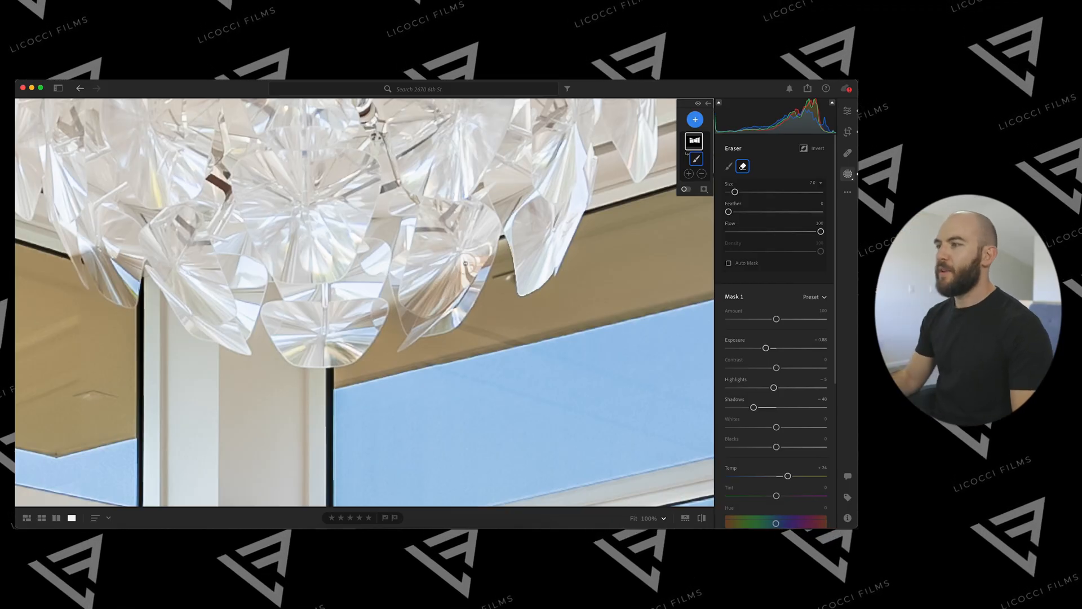
{"action": "mouse_move", "coordinate": [453, 268]}
{"action": "left_mouse_down"}
{"action": "mouse_move", "coordinate": [384, 288]}
{"action": "mouse_move", "coordinate": [430, 262]}
{"action": "left_mouse_up"}
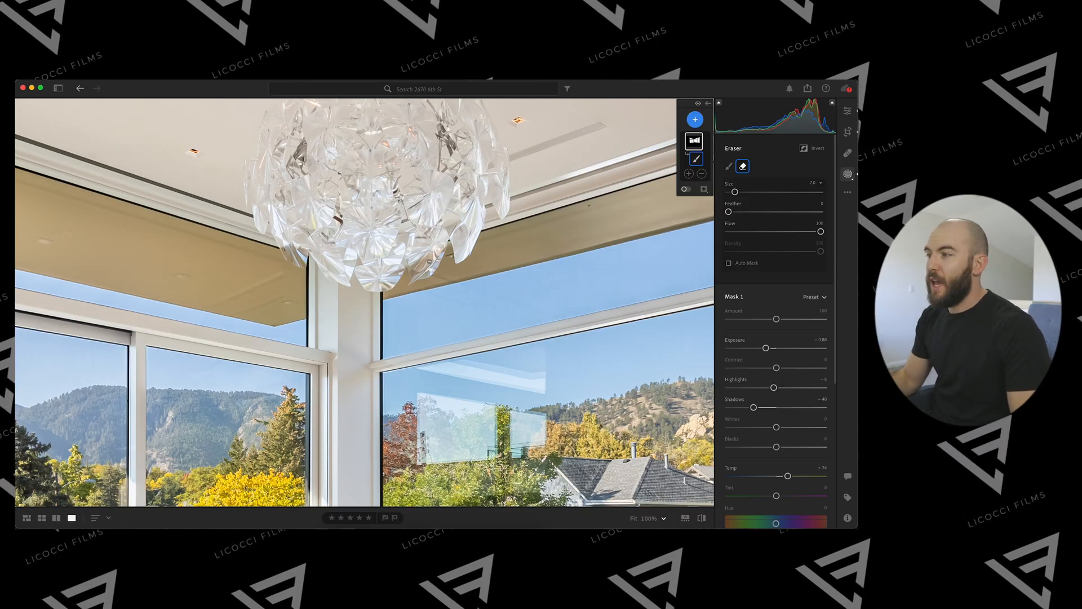
{"action": "mouse_move", "coordinate": [424, 257]}
{"action": "left_mouse_down"}
{"action": "mouse_move", "coordinate": [505, 252]}
{"action": "mouse_move", "coordinate": [484, 266]}
{"action": "left_mouse_up"}
{"action": "scroll", "coordinate": [480, 237], "scroll_direction": "up", "scroll_amount": 4}
{"action": "mouse_move", "coordinate": [453, 316]}
{"action": "left_mouse_down"}
{"action": "mouse_move", "coordinate": [470, 288]}
{"action": "mouse_move", "coordinate": [435, 335]}
{"action": "mouse_move", "coordinate": [417, 338]}
{"action": "left_mouse_up"}
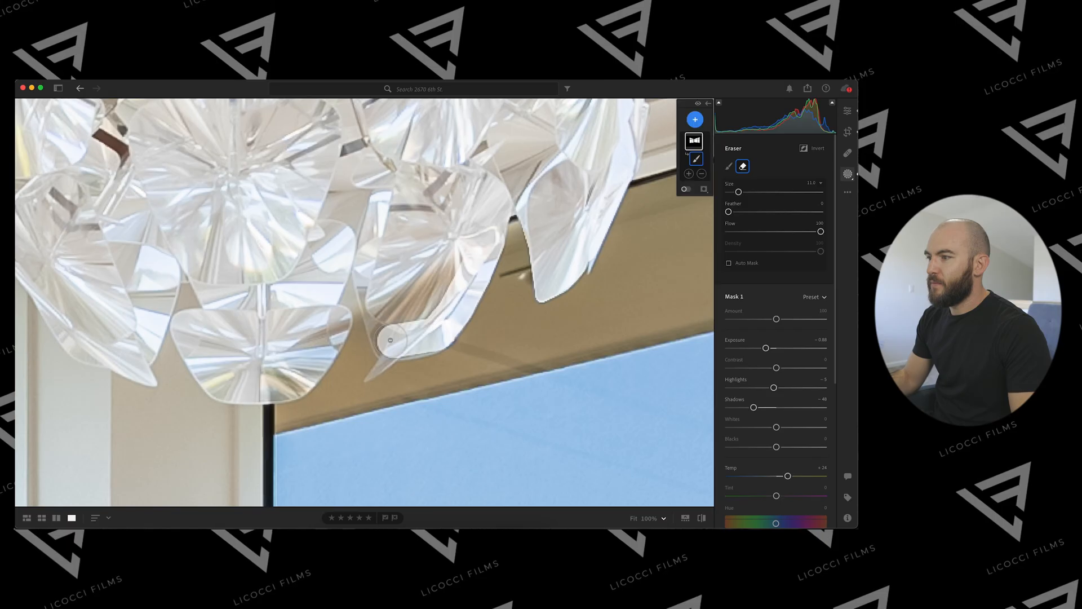
Clean up the mask around the chandelier's lowest crystals and crystal tips with the eraser
{"action": "left_click", "coordinate": [388, 342]}
{"action": "mouse_move", "coordinate": [386, 285]}
{"action": "left_mouse_down"}
{"action": "mouse_move", "coordinate": [397, 309]}
{"action": "mouse_move", "coordinate": [449, 236]}
{"action": "mouse_move", "coordinate": [433, 304]}
{"action": "mouse_move", "coordinate": [401, 297]}
{"action": "left_mouse_up"}
{"action": "scroll", "coordinate": [393, 340], "scroll_direction": "down", "scroll_amount": 5}
{"action": "scroll", "coordinate": [389, 355], "scroll_direction": "down", "scroll_amount": 3}
{"action": "mouse_move", "coordinate": [386, 359]}
{"action": "left_mouse_down"}
{"action": "mouse_move", "coordinate": [368, 378]}
{"action": "mouse_move", "coordinate": [438, 344]}
{"action": "left_mouse_up"}
{"action": "left_click_drag", "start_coordinate": [265, 365], "coordinate": [411, 343]}
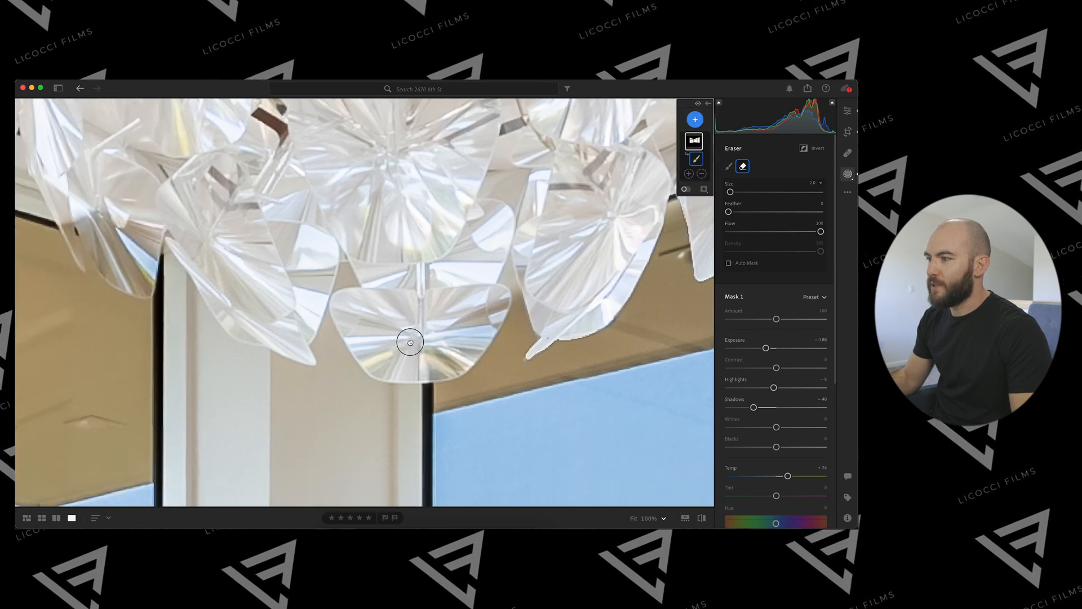
Erase the mask from the chandelier crystals that overlap the pane above the glass door
{"action": "key", "text": "super+minus"}
{"action": "left_click_drag", "start_coordinate": [314, 278], "coordinate": [372, 314]}
{"action": "left_click_drag", "start_coordinate": [283, 299], "coordinate": [350, 306]}
{"action": "key", "text": "super+equal"}
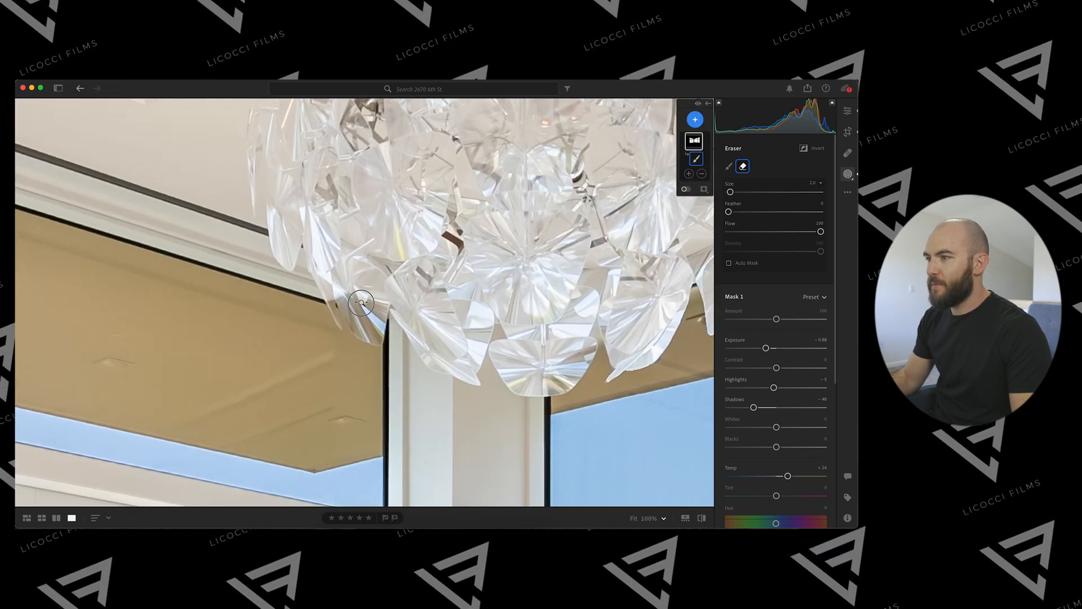
{"action": "key", "text": "super+equal"}
{"action": "left_click_drag", "start_coordinate": [358, 301], "coordinate": [399, 303]}
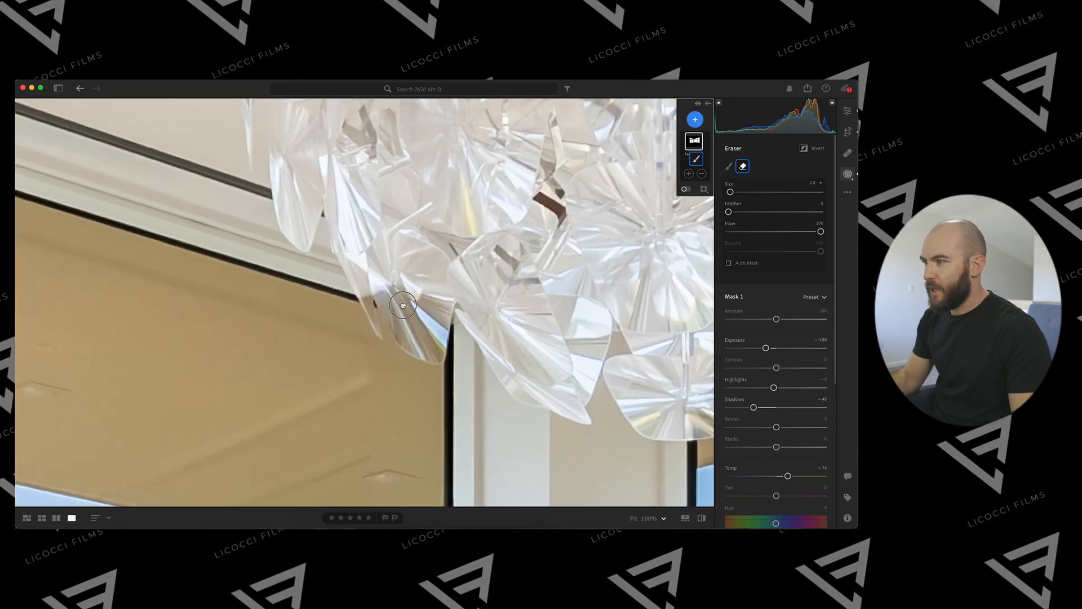
{"action": "key", "text": "super+equal"}
{"action": "scroll", "coordinate": [349, 291], "scroll_direction": "up", "scroll_amount": 3}
{"action": "scroll", "coordinate": [346, 291], "scroll_direction": "up", "scroll_amount": 2}
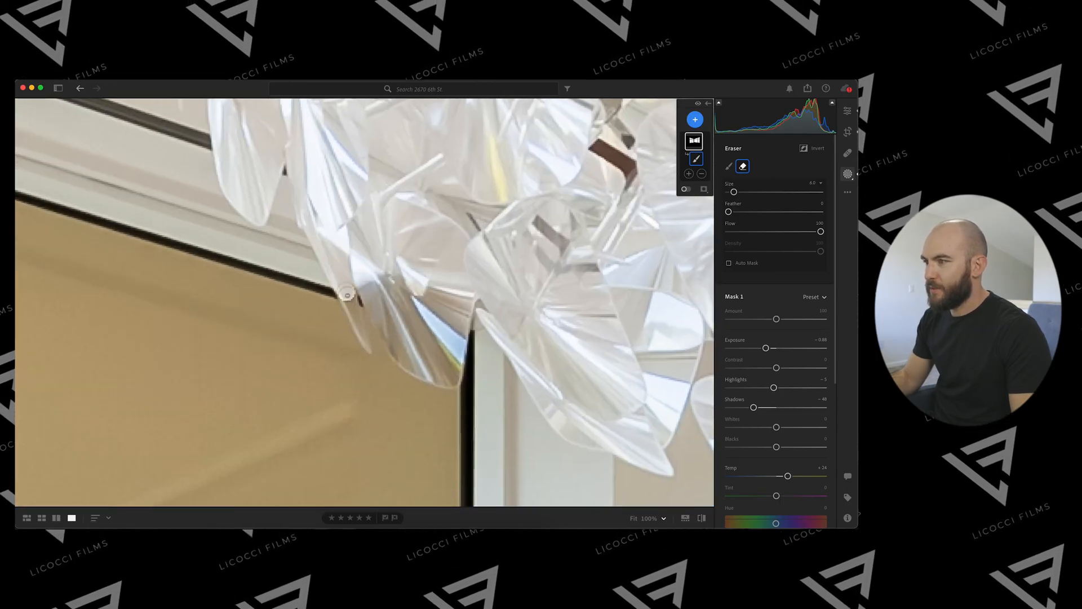
{"action": "mouse_move", "coordinate": [345, 294]}
{"action": "left_mouse_down"}
{"action": "mouse_move", "coordinate": [368, 349]}
{"action": "mouse_move", "coordinate": [367, 286]}
{"action": "mouse_move", "coordinate": [401, 349]}
{"action": "mouse_move", "coordinate": [448, 370]}
{"action": "left_mouse_up"}
{"action": "scroll", "coordinate": [445, 333], "scroll_direction": "up", "scroll_amount": 2}
{"action": "left_click_drag", "start_coordinate": [437, 306], "coordinate": [409, 331]}
{"action": "key", "text": "super+0"}
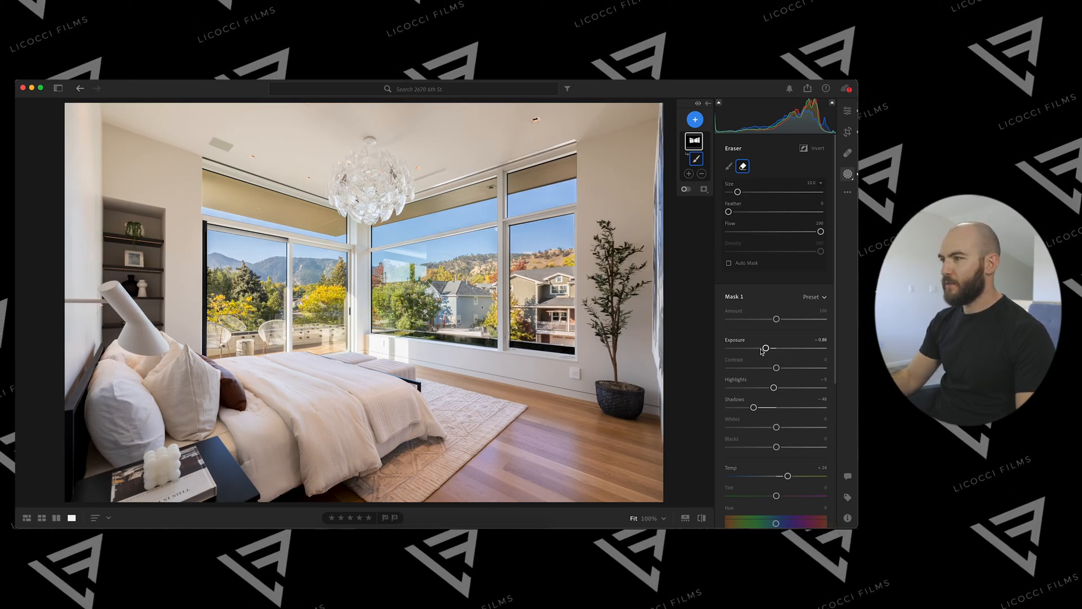
{"action": "left_click_drag", "start_coordinate": [766, 349], "coordinate": [767, 350]}
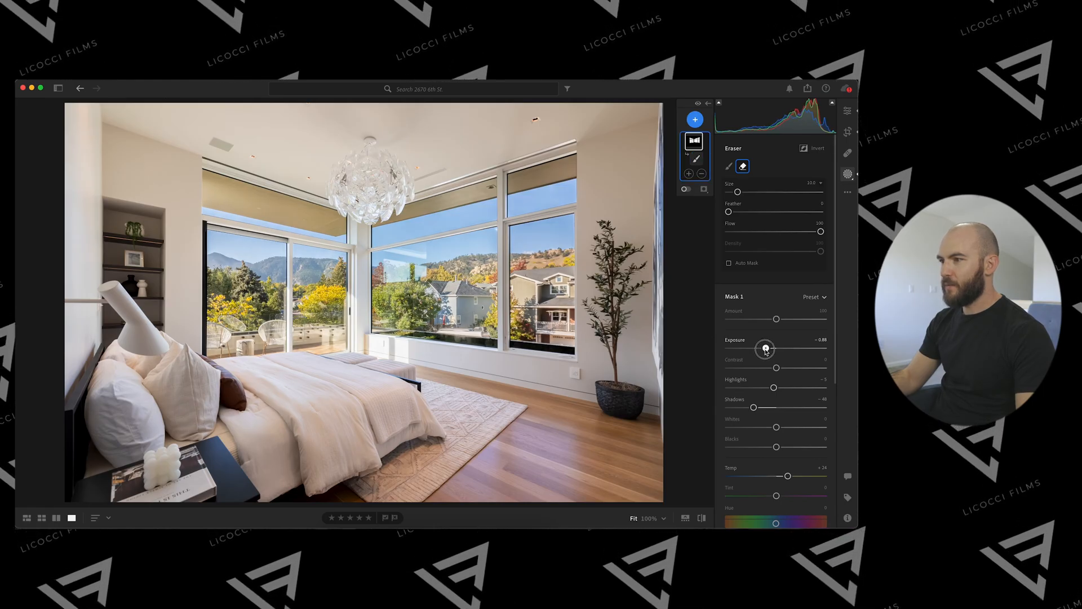
{"action": "left_click_drag", "start_coordinate": [766, 350], "coordinate": [765, 350]}
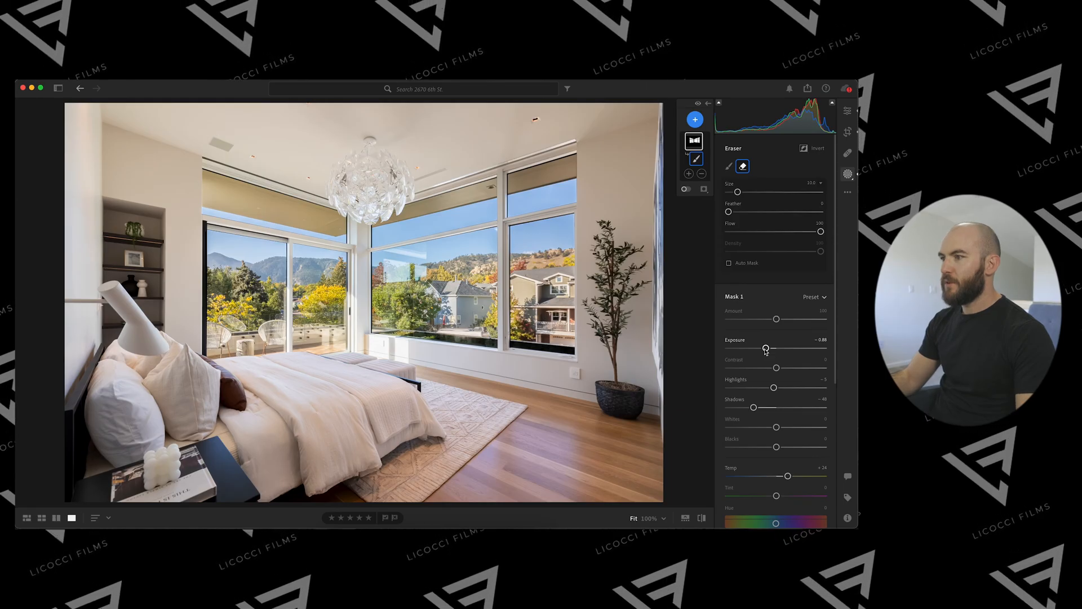
Raise the overall photo's Exposure slightly to brighten the interior
{"action": "key", "text": "e"}
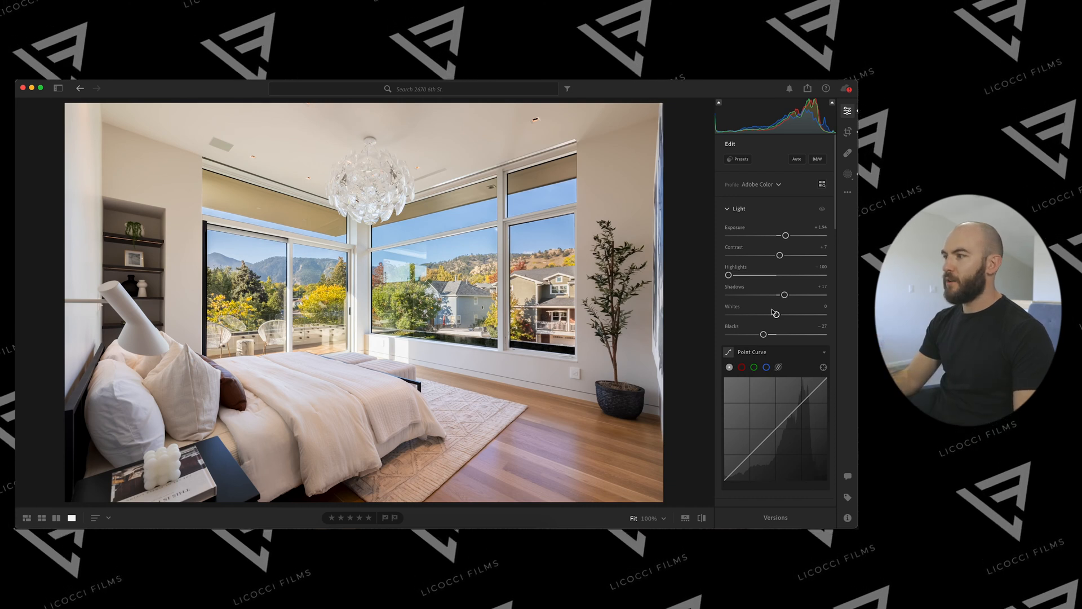
{"action": "left_click_drag", "start_coordinate": [788, 238], "coordinate": [788, 240]}
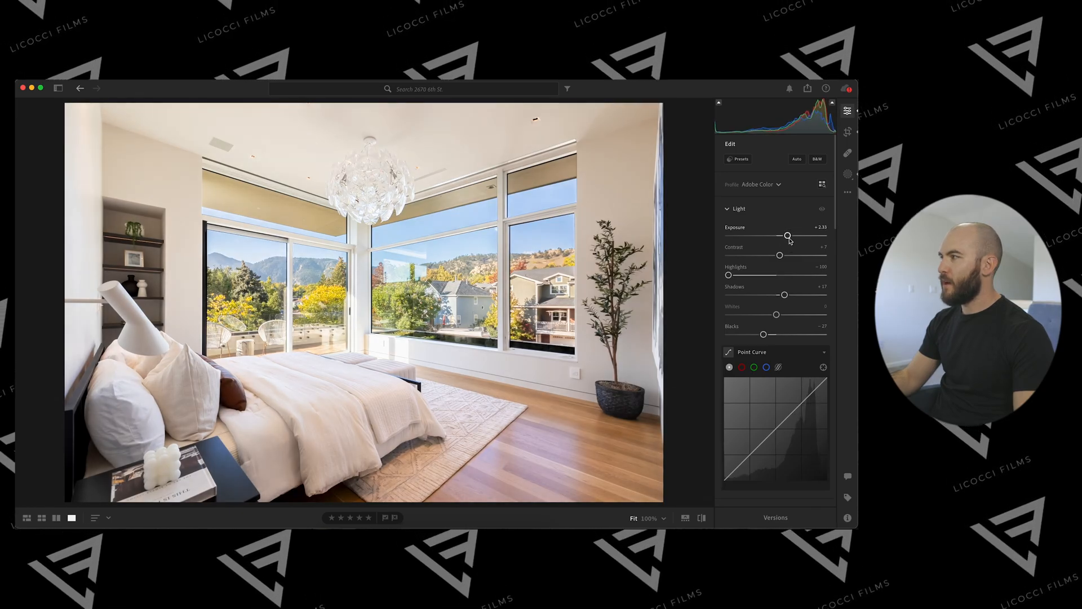
Reopen the window brush mask and lower its Exposure to about -1.04
{"action": "left_click", "coordinate": [849, 177]}
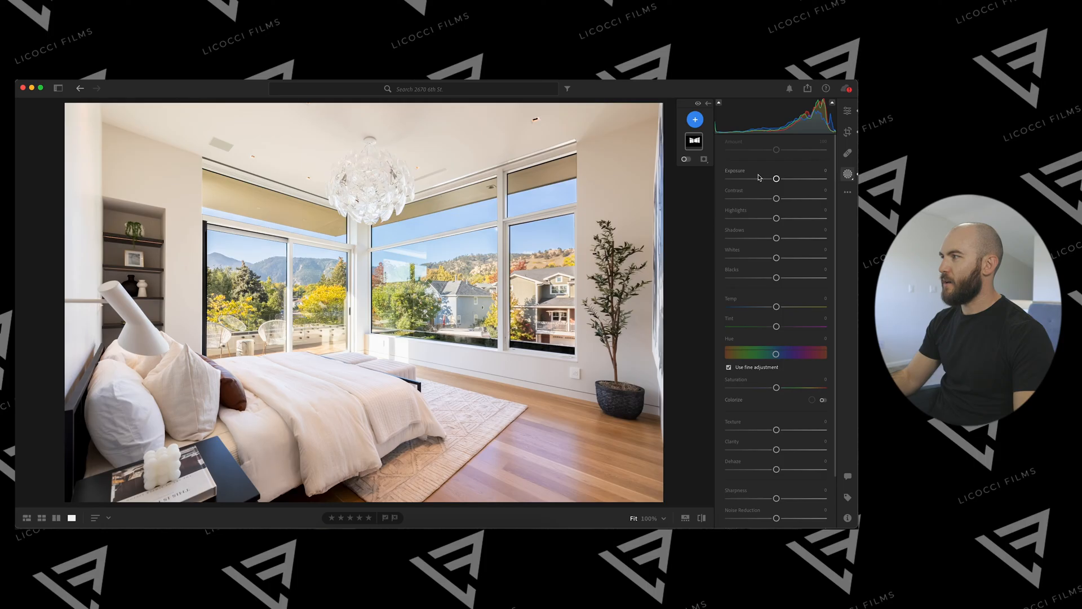
{"action": "left_click", "coordinate": [696, 158]}
{"action": "left_click_drag", "start_coordinate": [766, 346], "coordinate": [764, 350]}
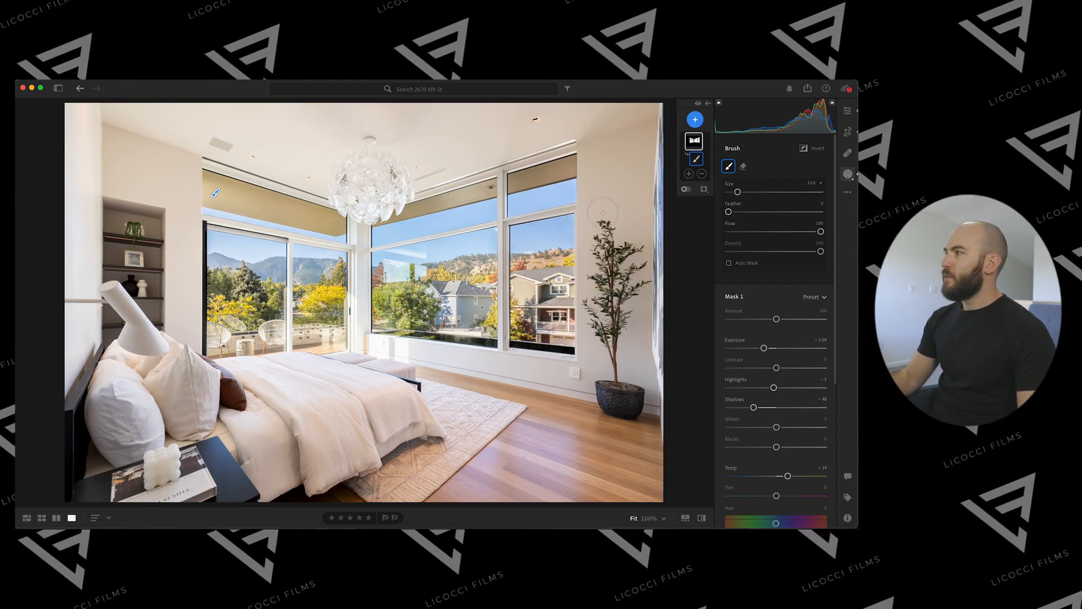
Create a new Color Range mask by sampling the cream wall above the built-in shelves
{"action": "left_click", "coordinate": [699, 122]}
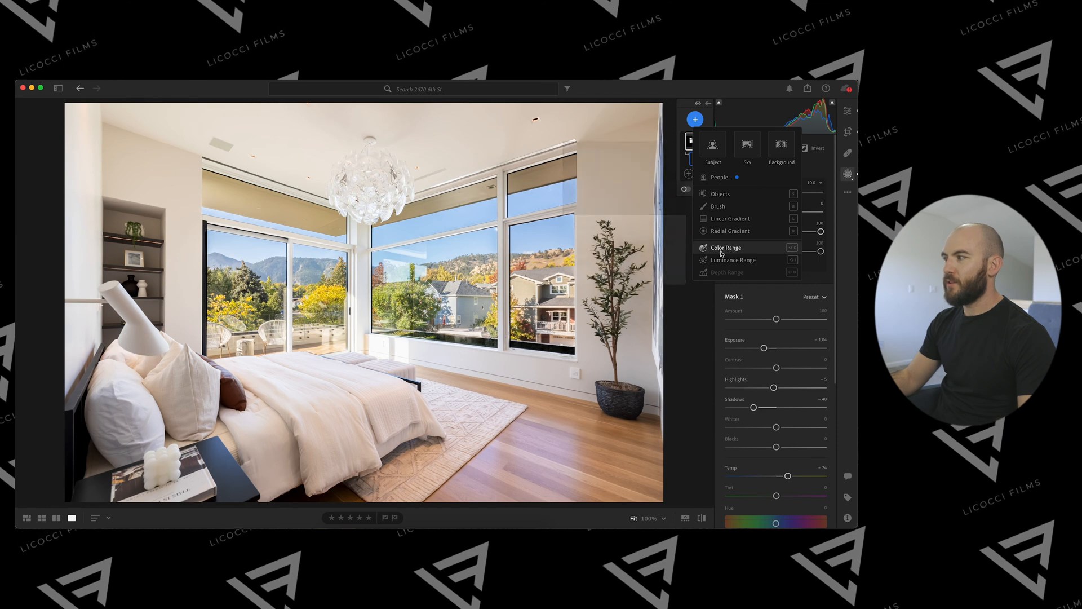
{"action": "key", "text": "b"}
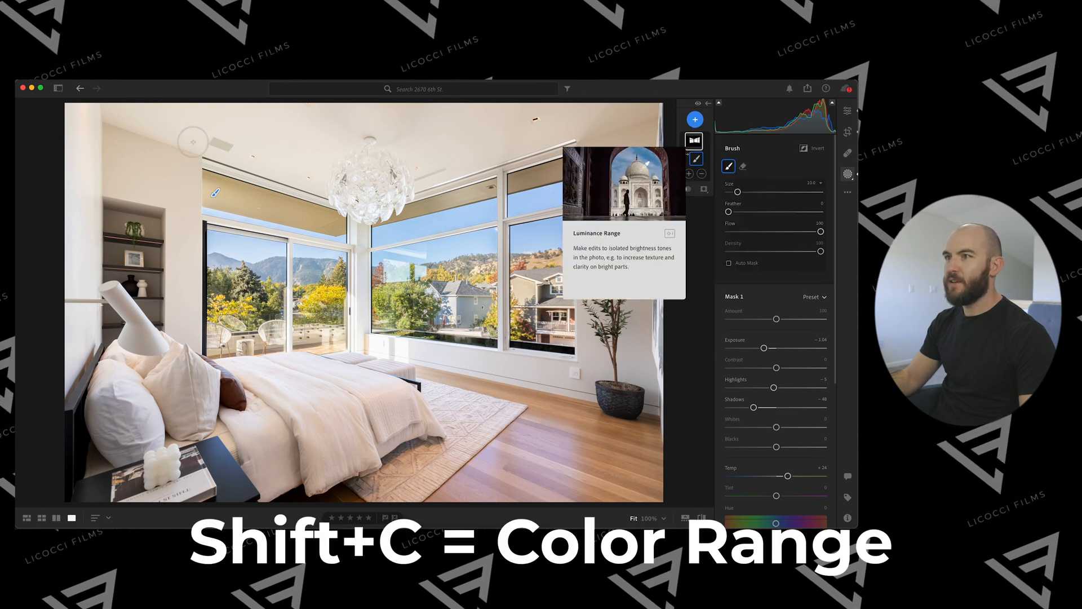
{"action": "key", "text": "shift+c"}
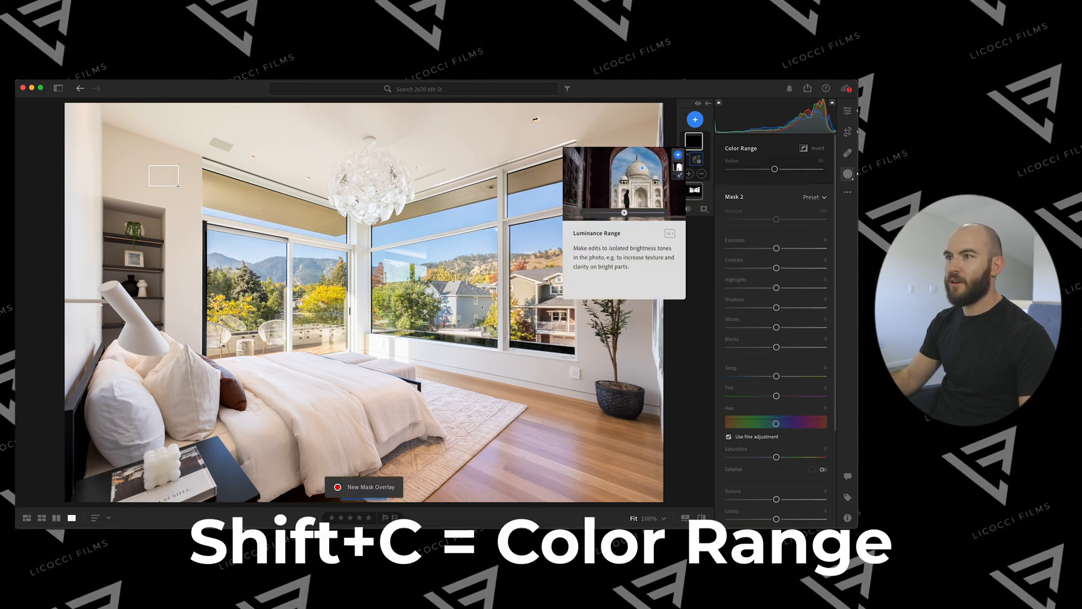
{"action": "left_click", "coordinate": [164, 176]}
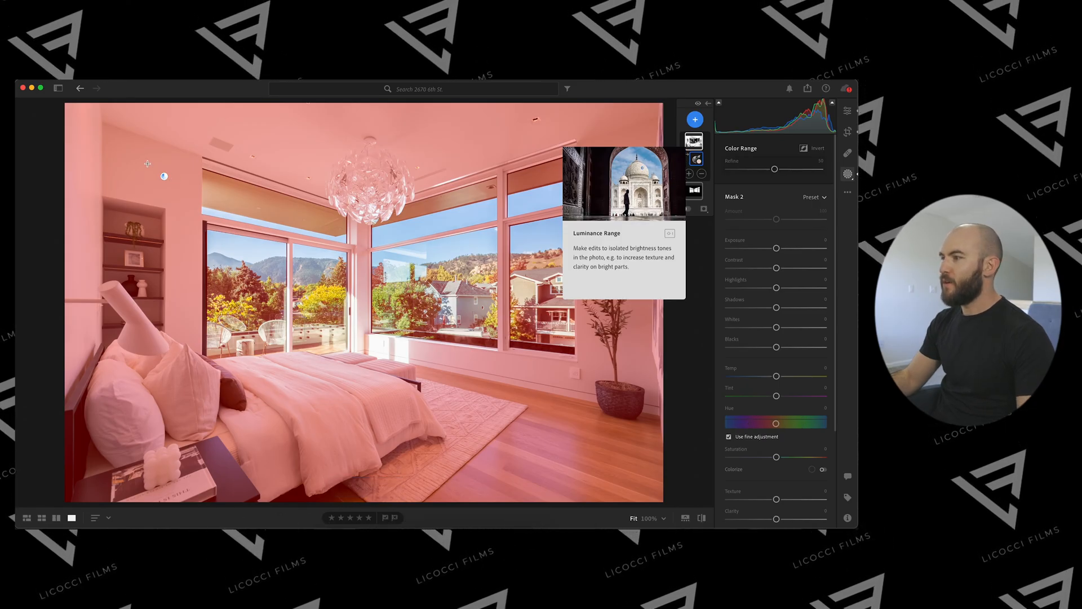
Reduce the wall Color Range mask's Saturation to -17
{"action": "left_click_drag", "start_coordinate": [776, 459], "coordinate": [767, 462]}
{"action": "left_click", "coordinate": [768, 462]}
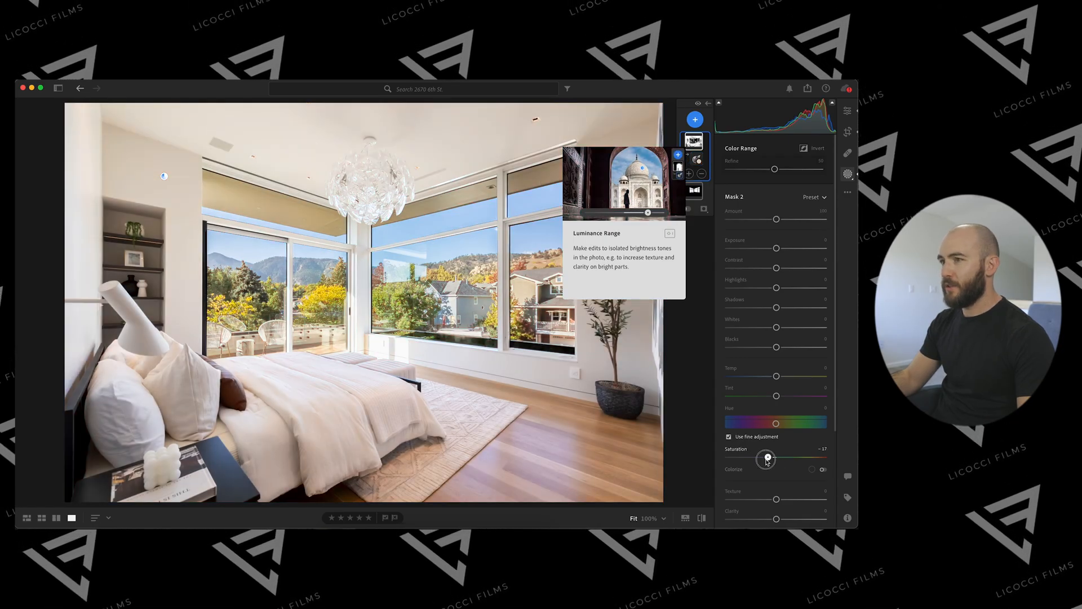
Lower the wall Color Range mask's Saturation slightly further and return to the photo's overall edit settings
{"action": "left_click_drag", "start_coordinate": [767, 462], "coordinate": [766, 462]}
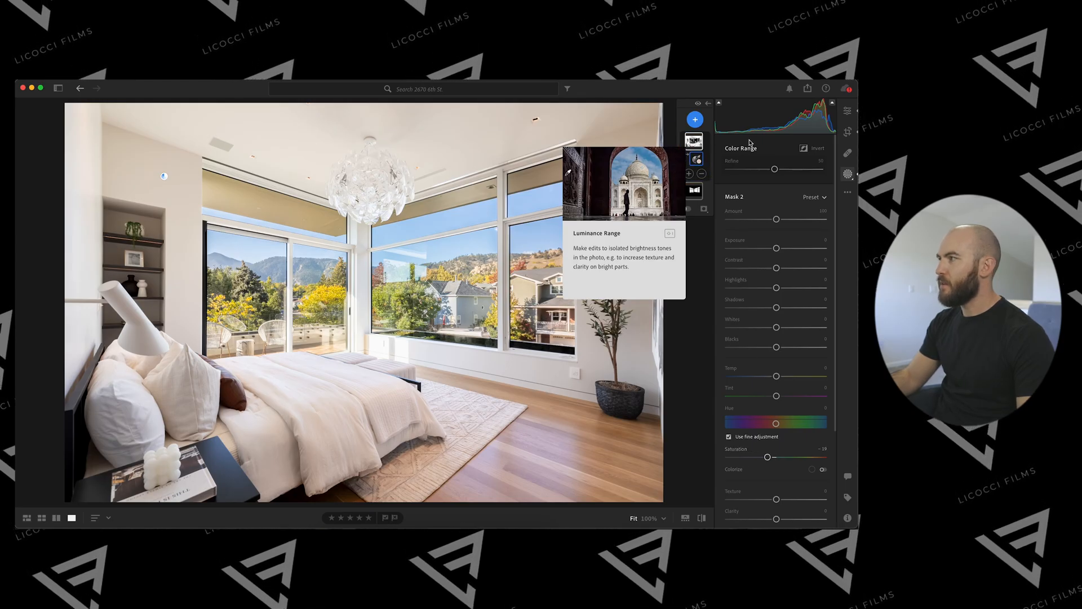
{"action": "left_click", "coordinate": [847, 111]}
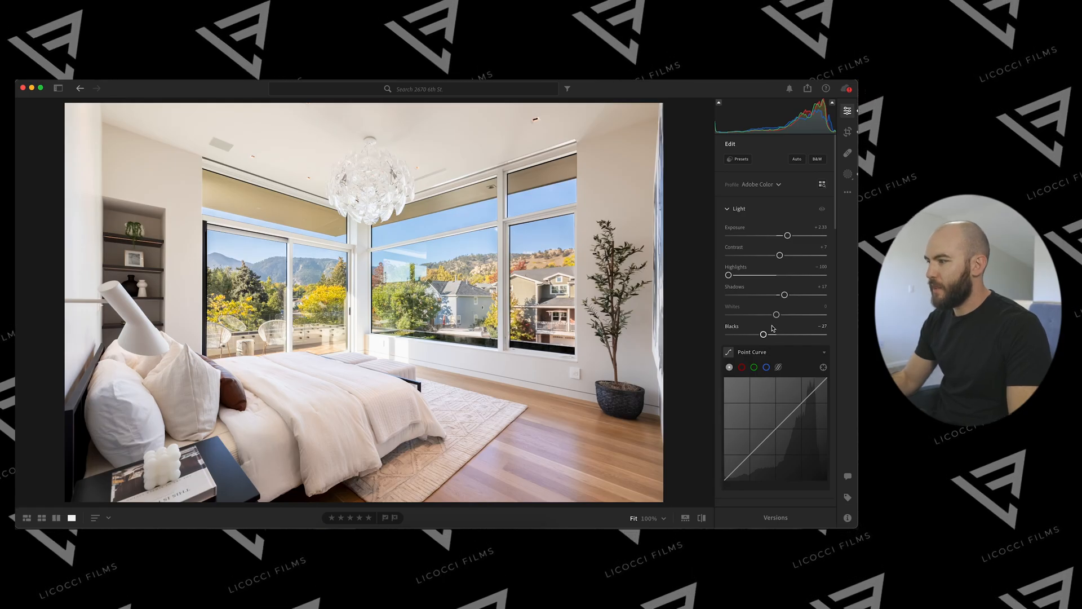
{"action": "scroll", "coordinate": [746, 363], "scroll_direction": "down", "scroll_amount": 3}
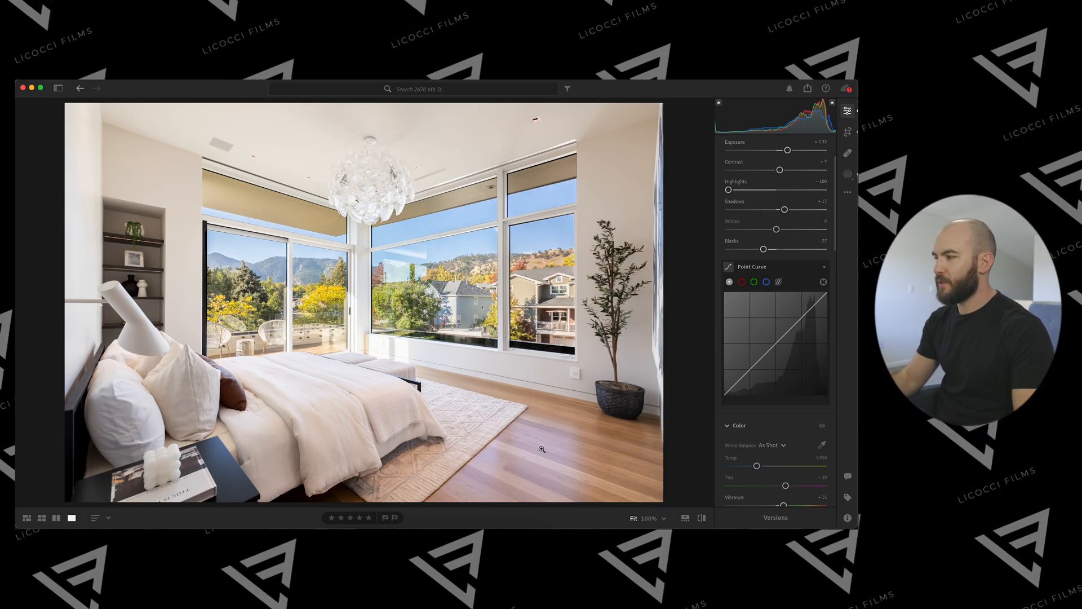
Create a new brush mask with Feather 44 and reduced Flow, and paint it over the glare on the wood floor beside the rug
{"action": "key", "text": "b"}
{"action": "left_click_drag", "start_coordinate": [744, 213], "coordinate": [760, 215]}
{"action": "left_click_drag", "start_coordinate": [821, 231], "coordinate": [783, 232]}
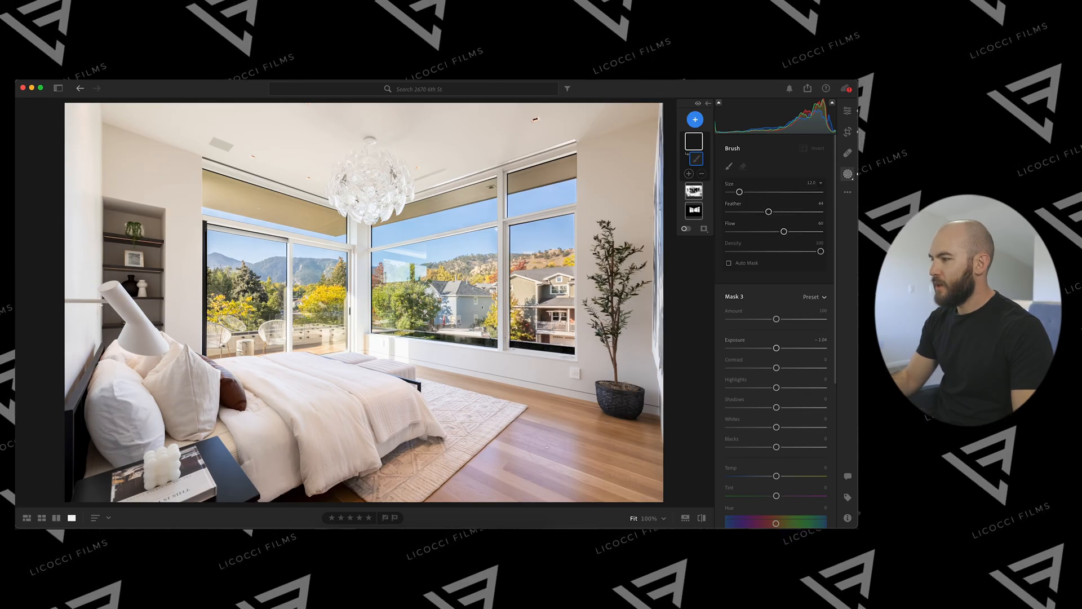
{"action": "mouse_move", "coordinate": [540, 449]}
{"action": "left_mouse_down"}
{"action": "mouse_move", "coordinate": [542, 475]}
{"action": "mouse_move", "coordinate": [543, 457]}
{"action": "mouse_move", "coordinate": [479, 484]}
{"action": "mouse_move", "coordinate": [509, 478]}
{"action": "left_mouse_up"}
{"action": "scroll", "coordinate": [544, 432], "scroll_direction": "down", "scroll_amount": 5}
{"action": "scroll", "coordinate": [788, 423], "scroll_direction": "down", "scroll_amount": 5}
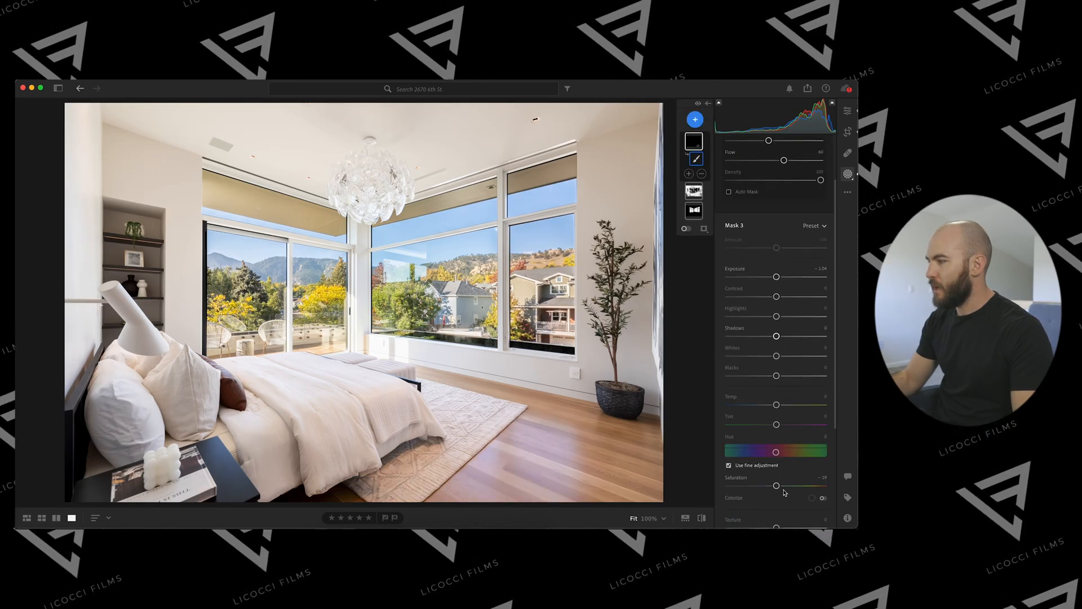
Set the floor brush mask's Saturation to -100 and Exposure to -0.40, and warm its Temp moderately
{"action": "left_click_drag", "start_coordinate": [773, 448], "coordinate": [727, 448]}
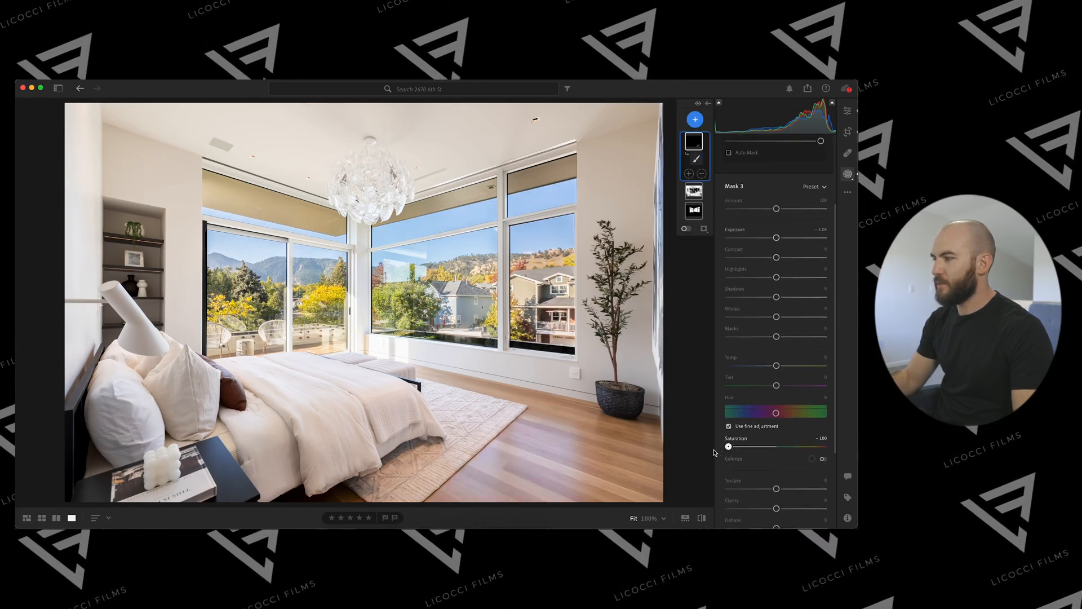
{"action": "left_click_drag", "start_coordinate": [778, 368], "coordinate": [793, 370]}
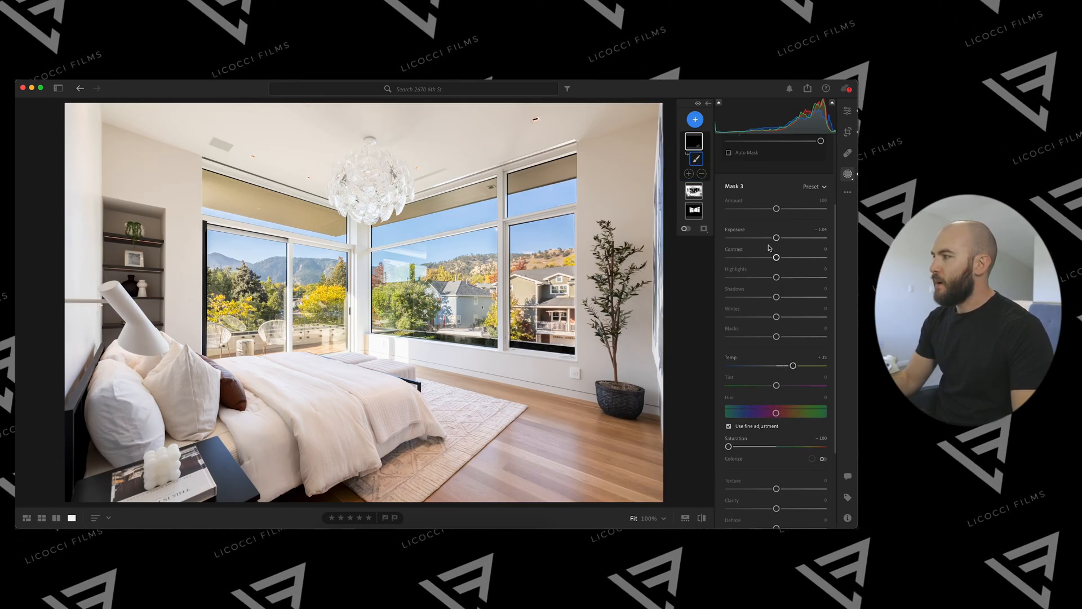
{"action": "left_click_drag", "start_coordinate": [777, 238], "coordinate": [771, 239]}
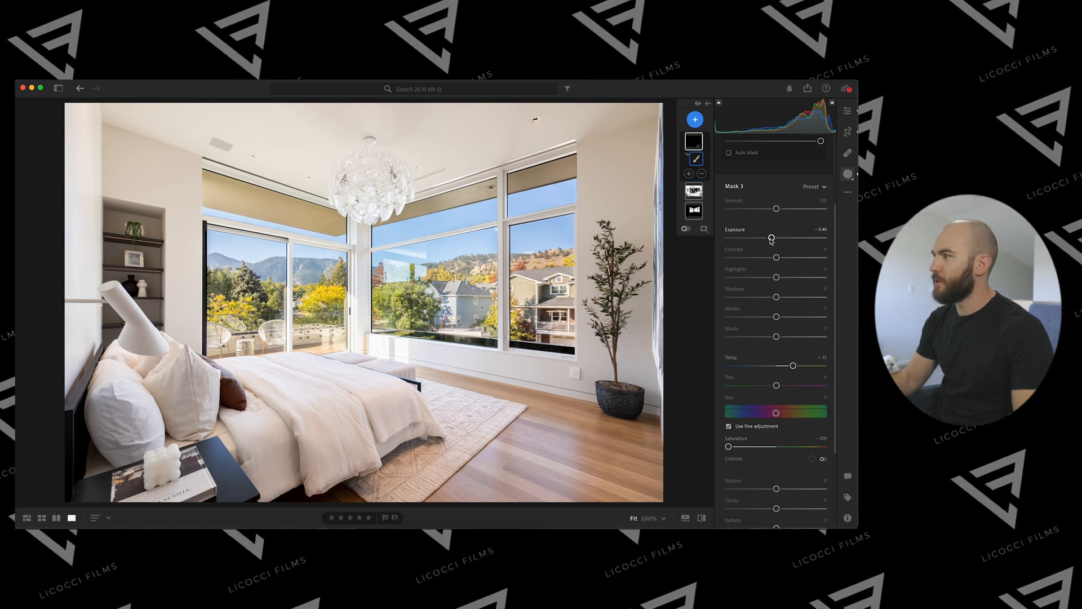
Erase the floor mask's spill from the rug and its edge, using an eraser with lower Feather and higher Flow
{"action": "scroll", "coordinate": [732, 186], "scroll_direction": "up", "scroll_amount": 4}
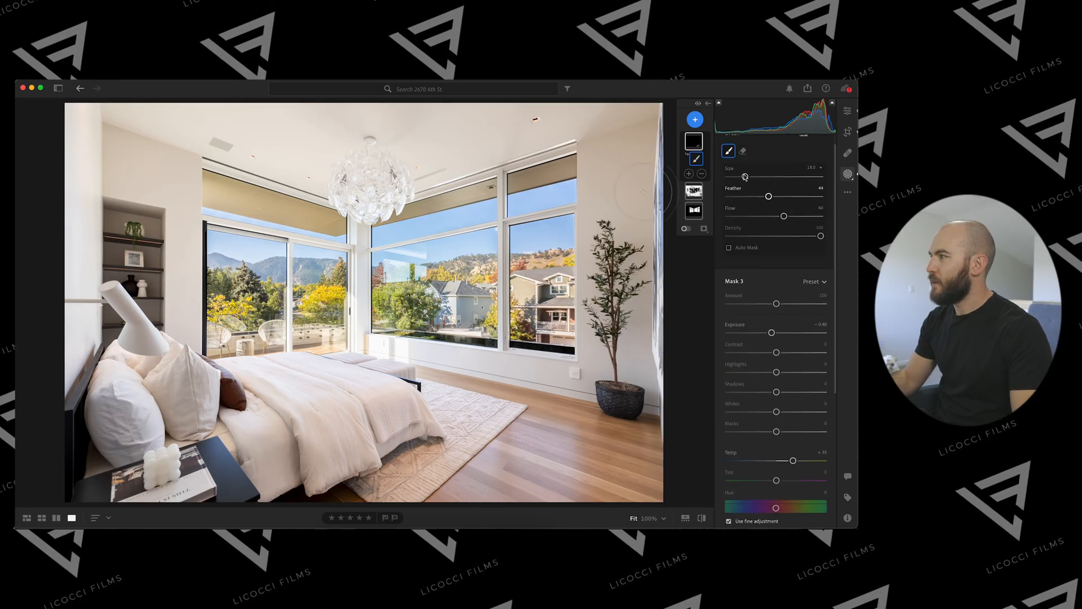
{"action": "left_click", "coordinate": [742, 166]}
{"action": "left_click_drag", "start_coordinate": [759, 215], "coordinate": [742, 212]}
{"action": "left_click_drag", "start_coordinate": [783, 231], "coordinate": [806, 231]}
{"action": "left_click_drag", "start_coordinate": [465, 446], "coordinate": [531, 299]}
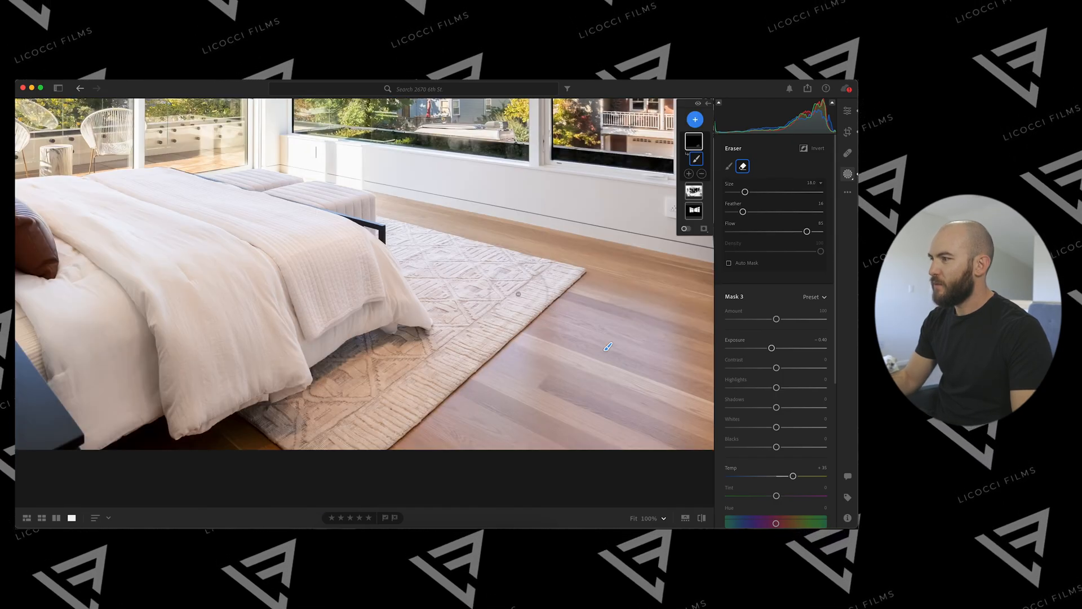
{"action": "left_click_drag", "start_coordinate": [396, 393], "coordinate": [396, 394]}
{"action": "mouse_move", "coordinate": [489, 317]}
{"action": "left_mouse_down"}
{"action": "mouse_move", "coordinate": [531, 276]}
{"action": "mouse_move", "coordinate": [518, 285]}
{"action": "left_mouse_up"}
{"action": "scroll", "coordinate": [373, 317], "scroll_direction": "down", "scroll_amount": 5}
{"action": "left_click", "coordinate": [379, 293]}
{"action": "left_click", "coordinate": [380, 294]}
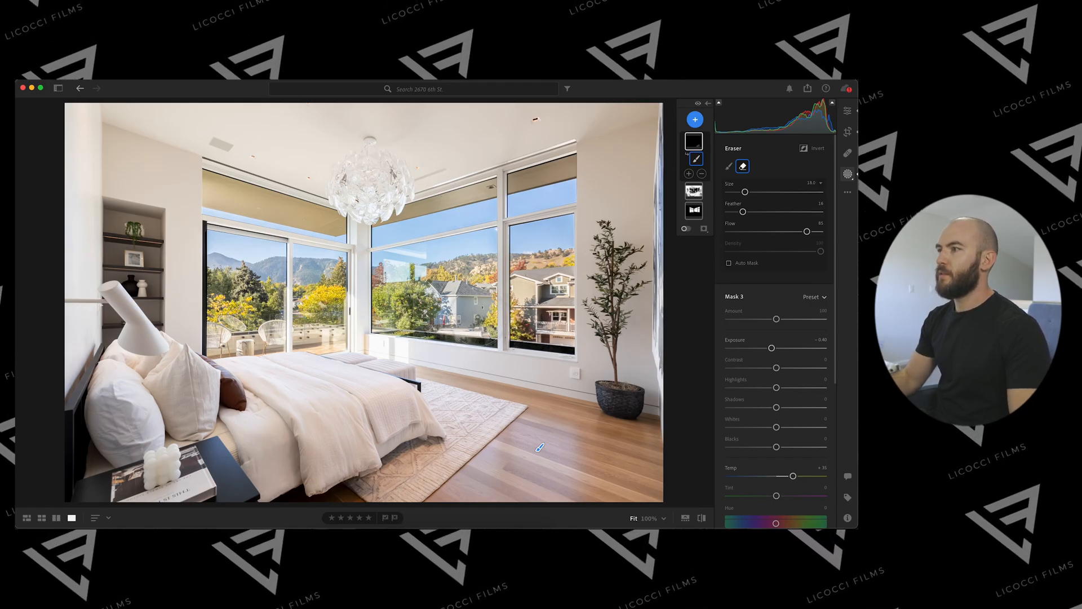
{"action": "key", "text": "Escape"}
Add a linear gradient mask over the left side of the photo and raise its Exposure to about +0.48
{"action": "key", "text": "l"}
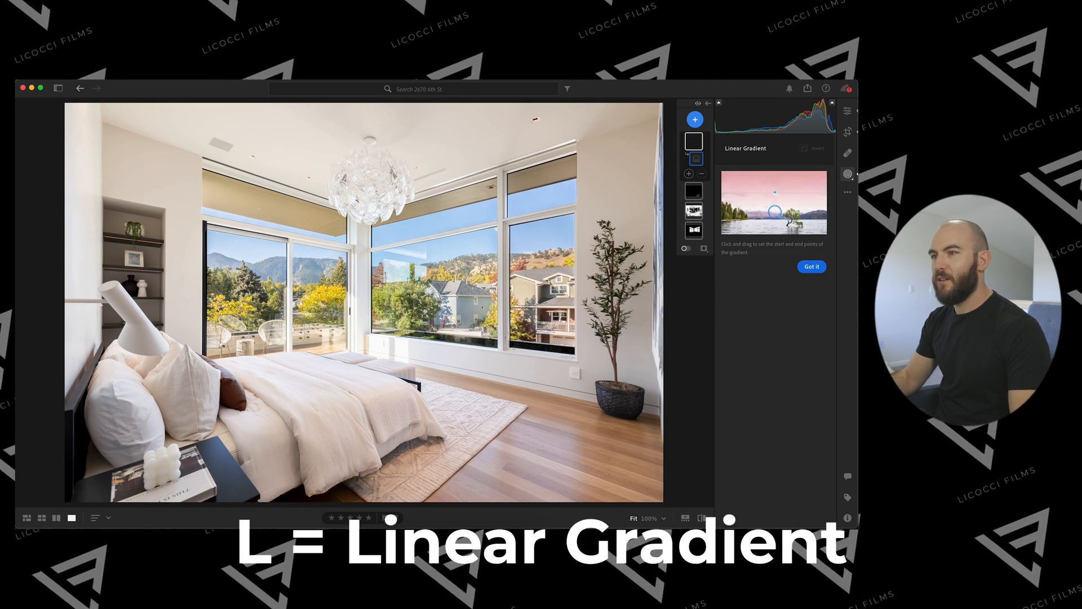
{"action": "left_click_drag", "start_coordinate": [104, 280], "coordinate": [240, 280]}
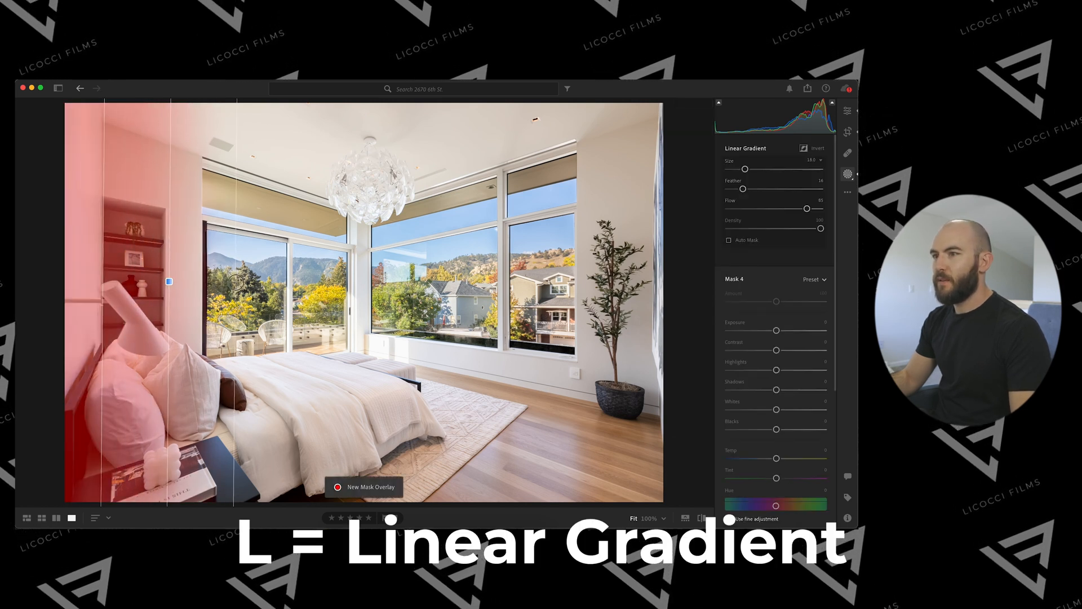
{"action": "mouse_move", "coordinate": [172, 280]}
{"action": "left_mouse_down"}
{"action": "mouse_move", "coordinate": [200, 274]}
{"action": "mouse_move", "coordinate": [193, 283]}
{"action": "left_mouse_up"}
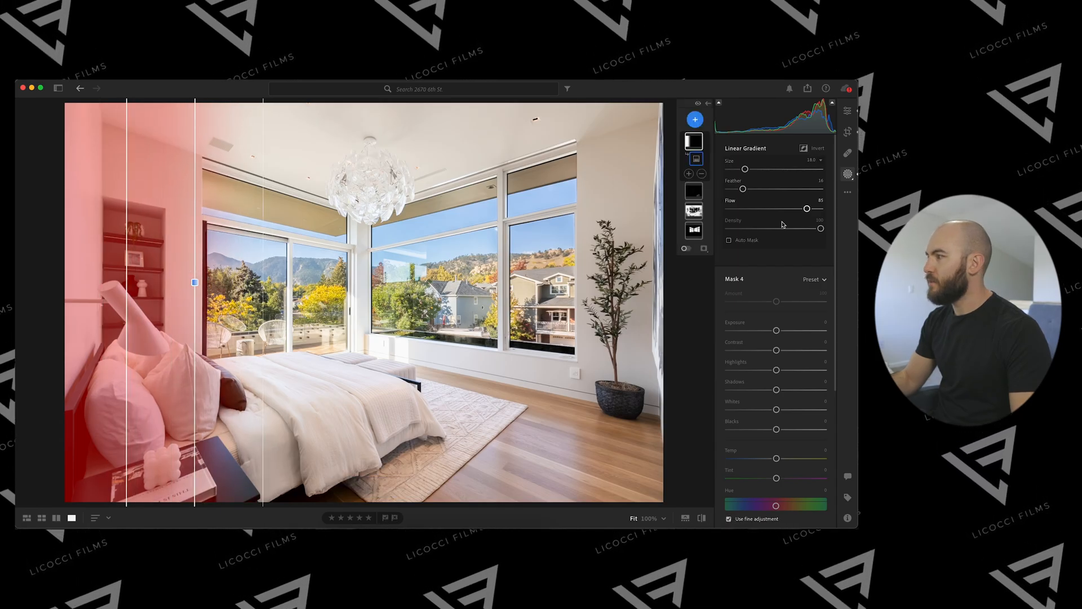
{"action": "left_click_drag", "start_coordinate": [777, 333], "coordinate": [783, 334]}
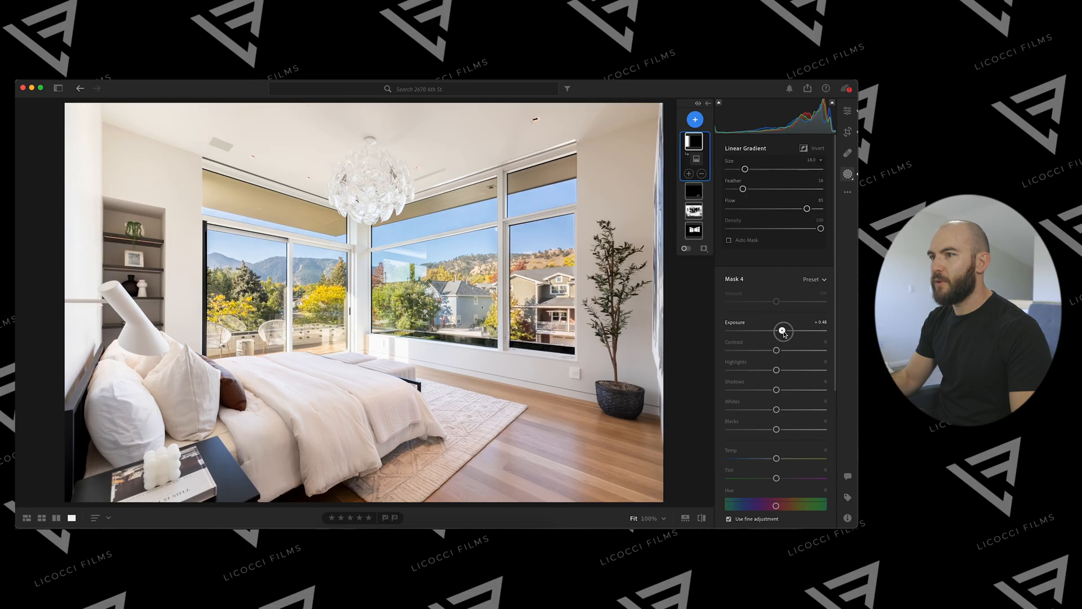
Add a linear gradient mask over the right side of the photo and raise its Exposure to +0.44
{"action": "key", "text": "l"}
{"action": "left_click_drag", "start_coordinate": [644, 265], "coordinate": [538, 261]}
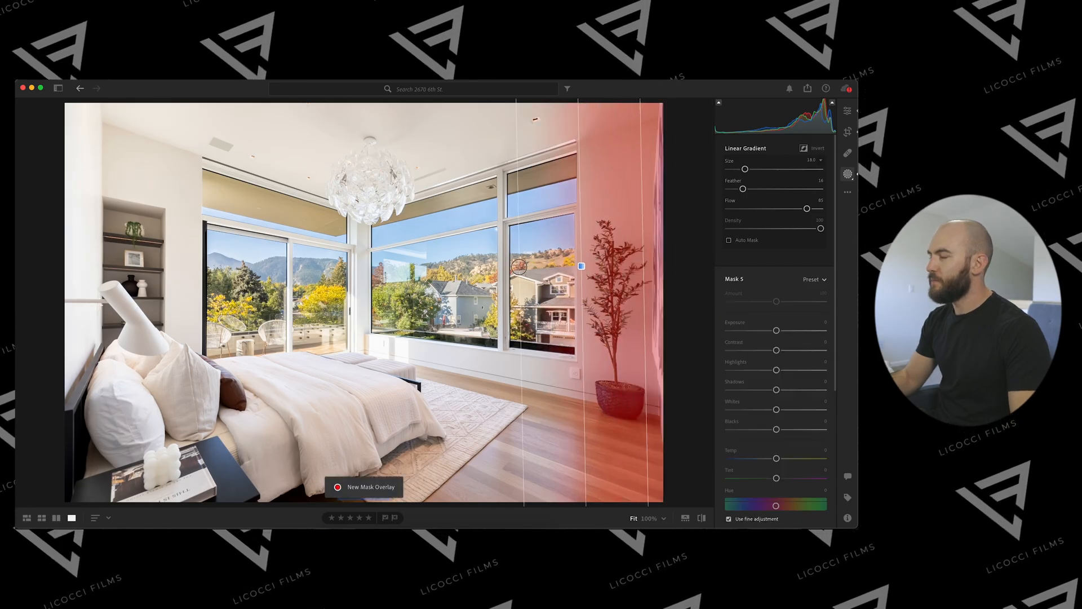
{"action": "left_click_drag", "start_coordinate": [776, 331], "coordinate": [783, 335]}
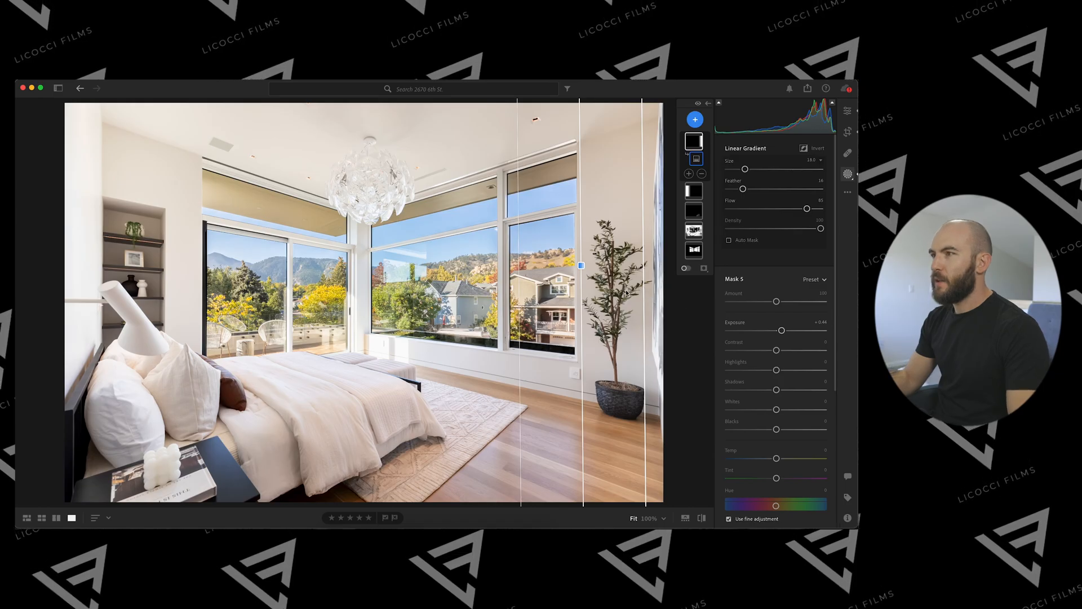
Add a linear gradient mask down from the ceiling and set its Exposure to +0.40
{"action": "key", "text": "l"}
{"action": "left_click_drag", "start_coordinate": [382, 119], "coordinate": [382, 209]}
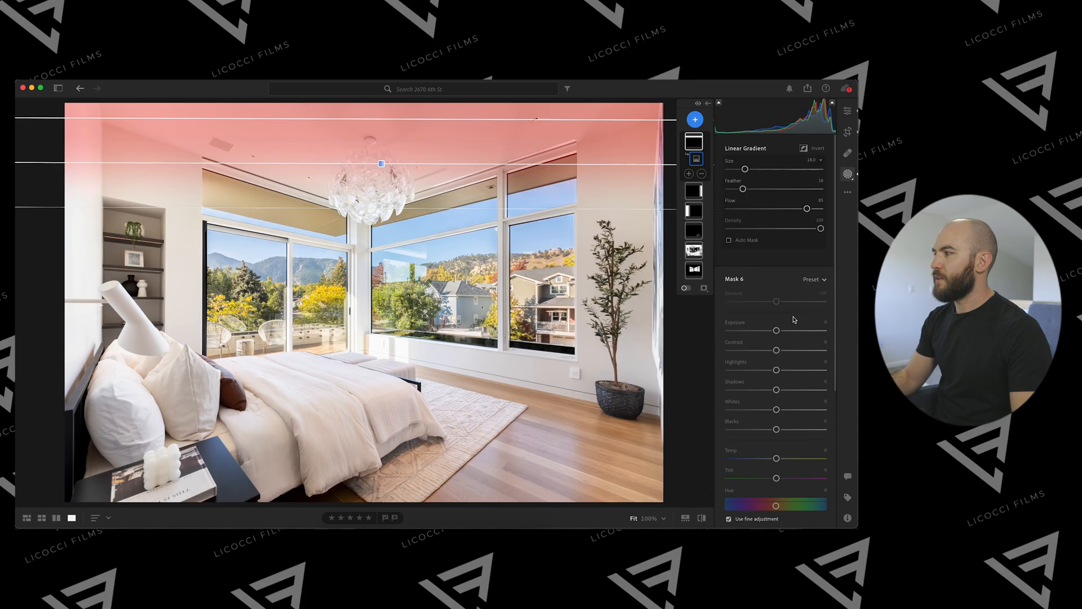
{"action": "left_click_drag", "start_coordinate": [776, 330], "coordinate": [782, 334]}
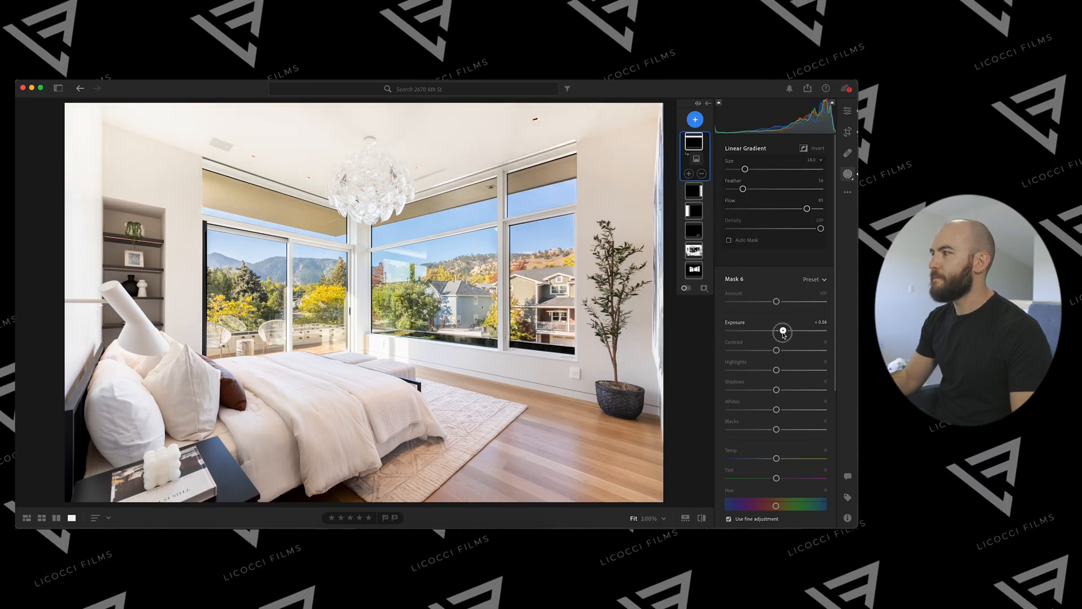
{"action": "left_click_drag", "start_coordinate": [782, 332], "coordinate": [781, 330]}
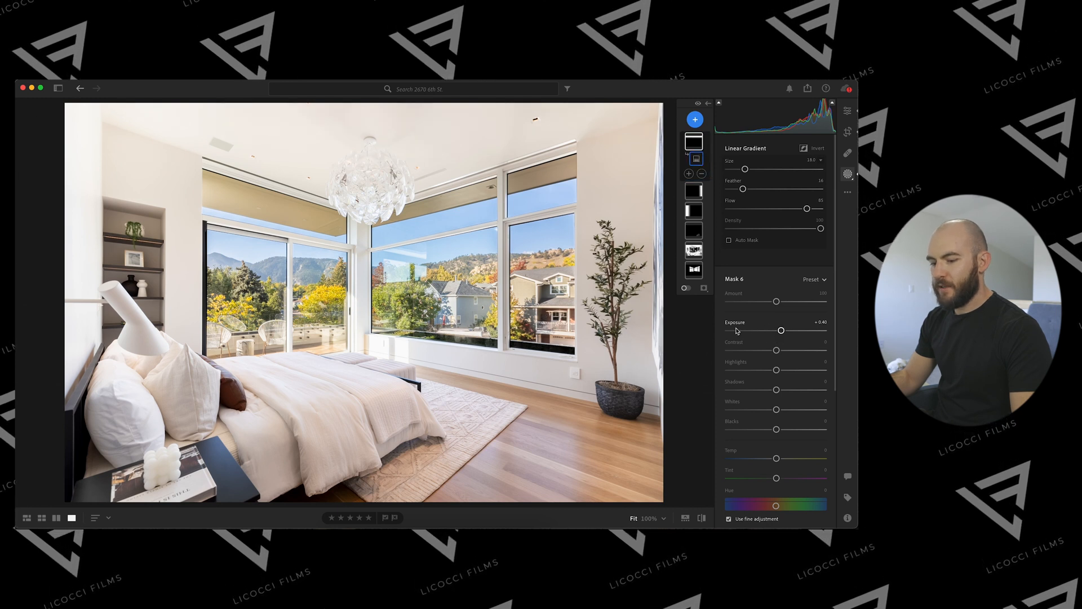
Add a radial gradient mask with Feather 94 centered on the chandelier and slightly lower its Exposure and Highlights
{"action": "key", "text": "r"}
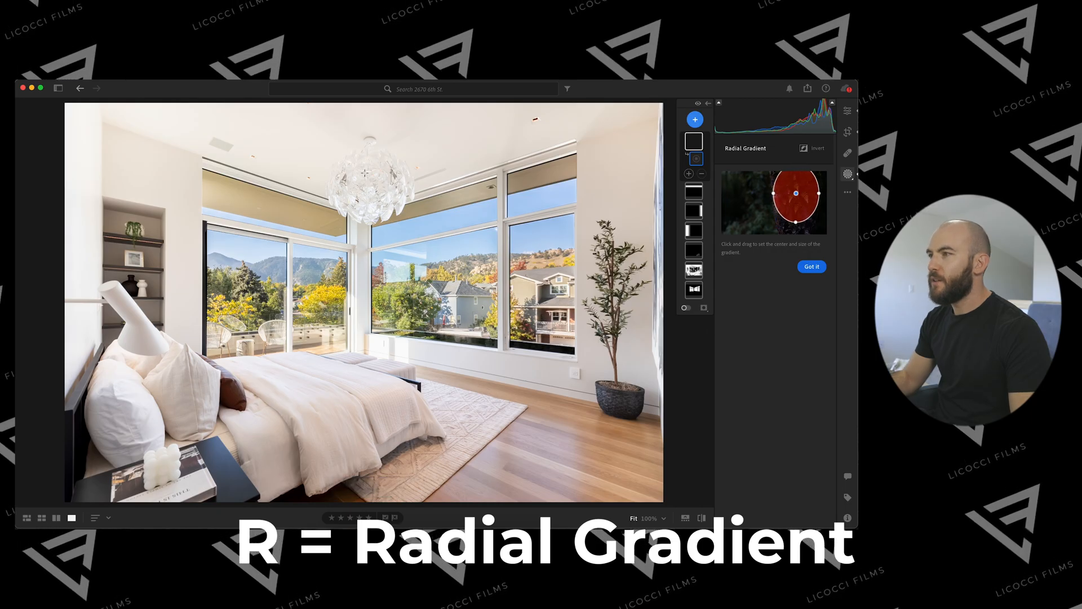
{"action": "left_click_drag", "start_coordinate": [365, 167], "coordinate": [413, 219]}
{"action": "left_click_drag", "start_coordinate": [365, 167], "coordinate": [368, 181]}
{"action": "mouse_move", "coordinate": [776, 350]}
{"action": "left_mouse_down"}
{"action": "mouse_move", "coordinate": [766, 390]}
{"action": "mouse_move", "coordinate": [772, 352]}
{"action": "left_mouse_up"}
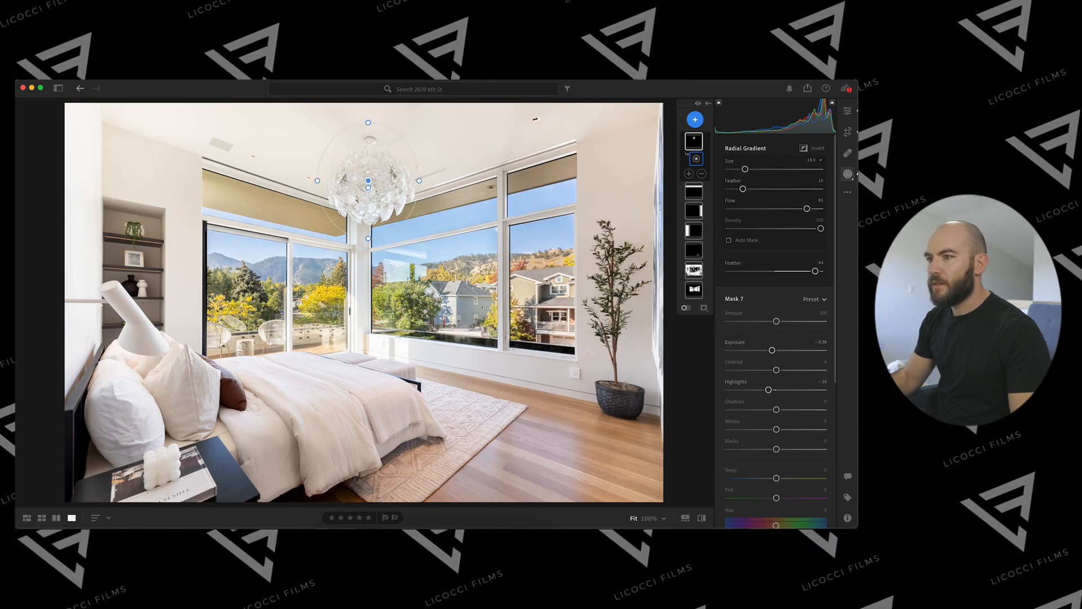
{"action": "key", "text": "e"}
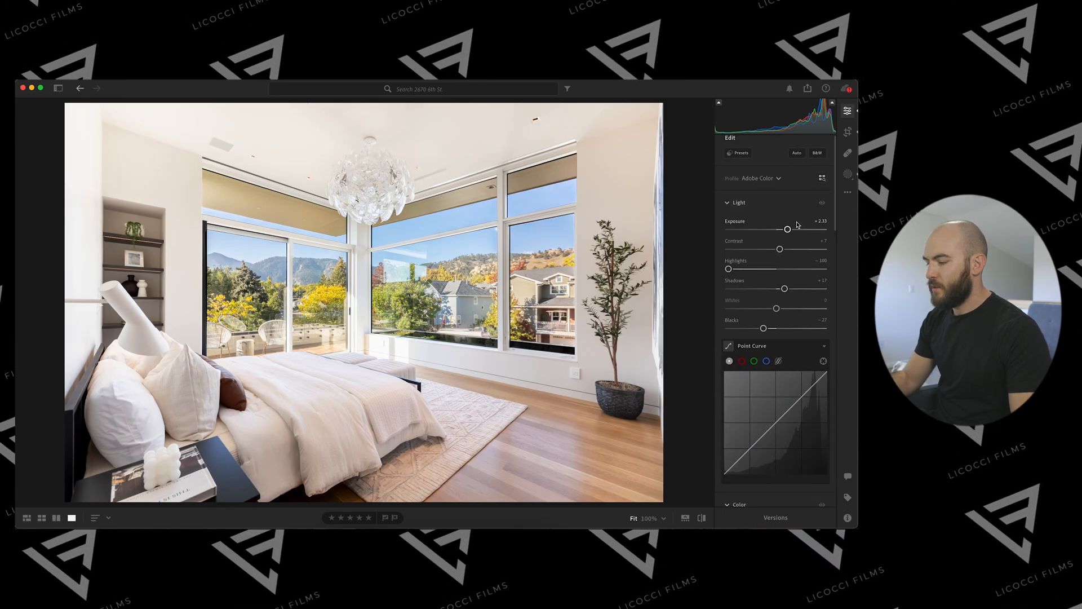
{"action": "scroll", "coordinate": [766, 259], "scroll_direction": "down", "scroll_amount": 5}
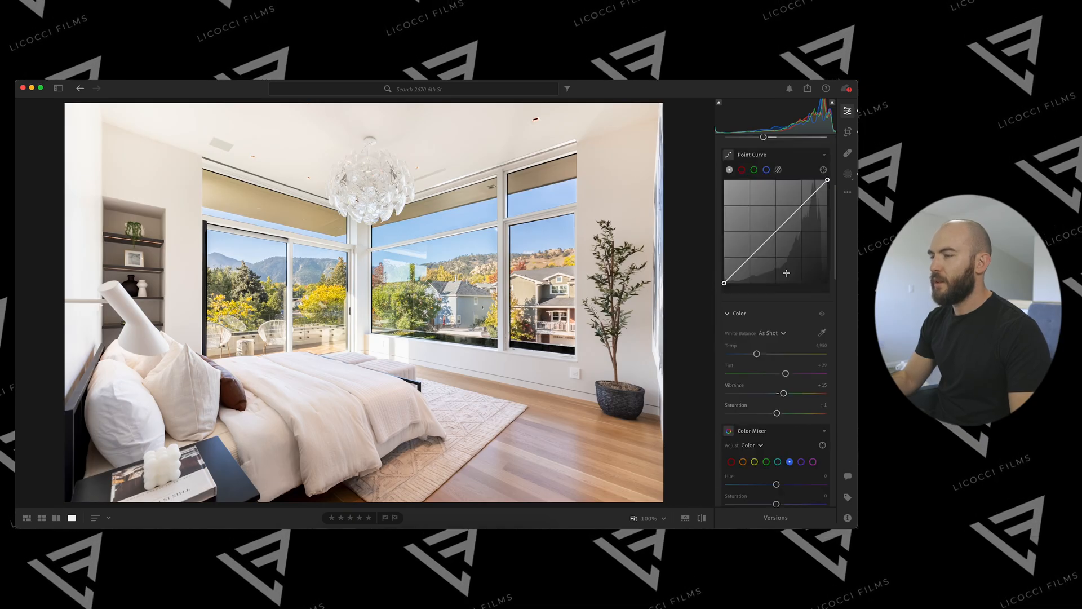
{"action": "scroll", "coordinate": [783, 283], "scroll_direction": "up", "scroll_amount": 5}
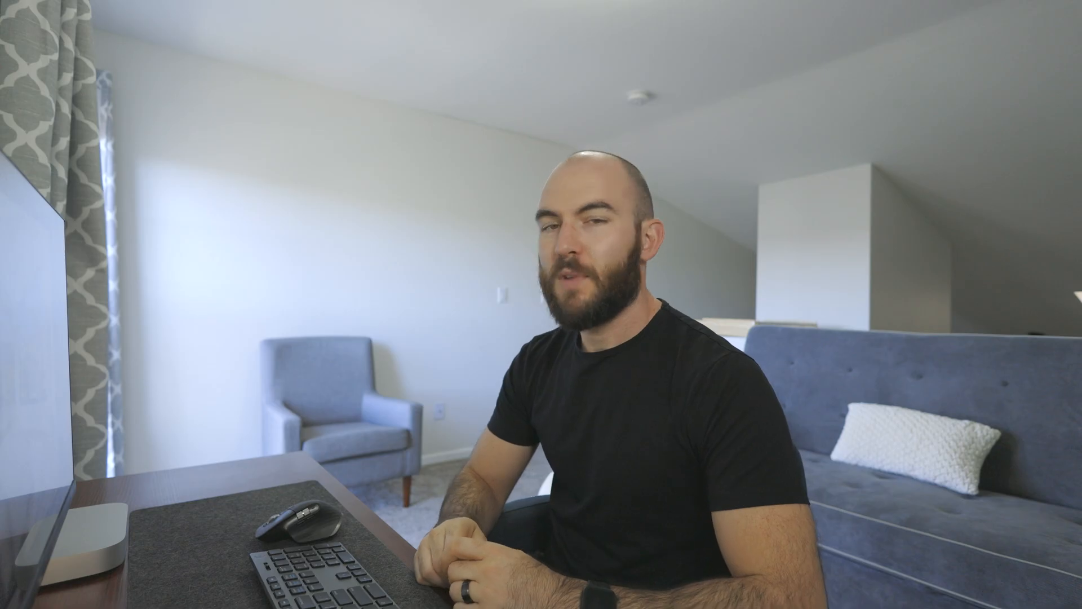